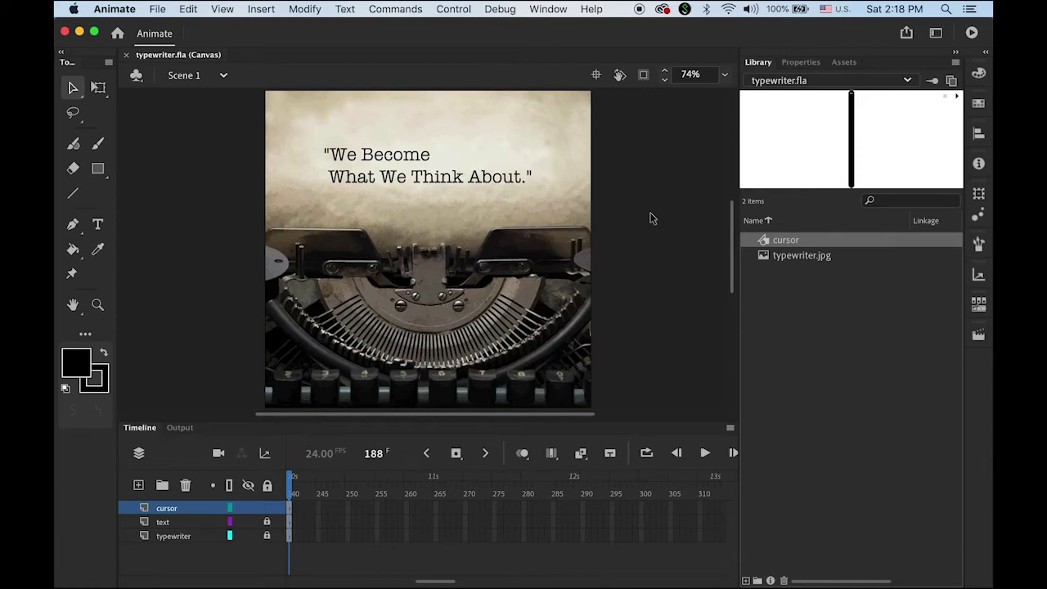
Test-play the finished typewriter animation with Ctrl+Enter.
key(super+Return)
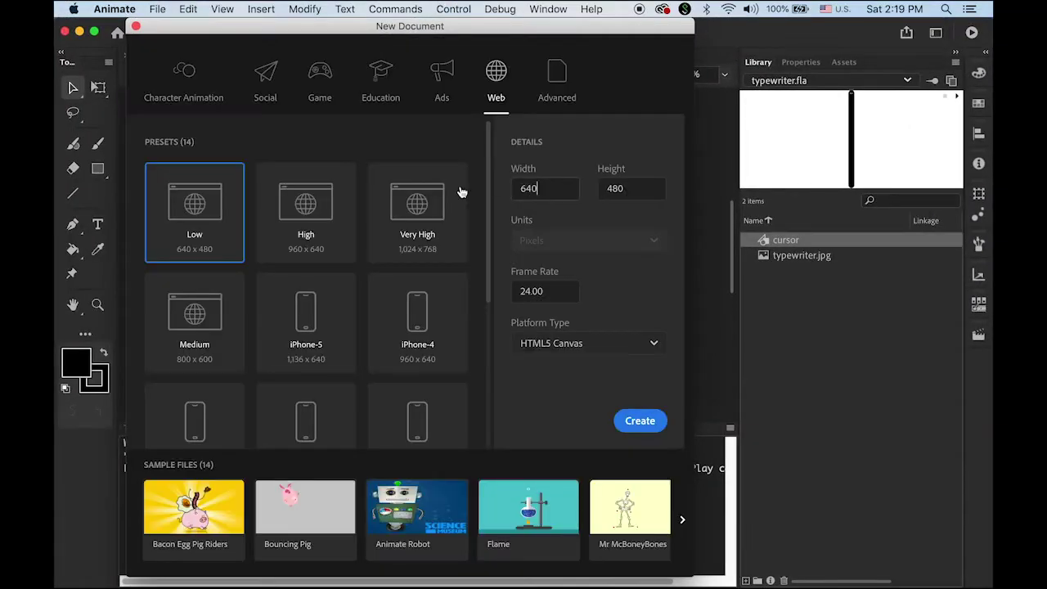
Create a 600 × 600 HTML5 Canvas document by entering 600 for width and height.
text(600)
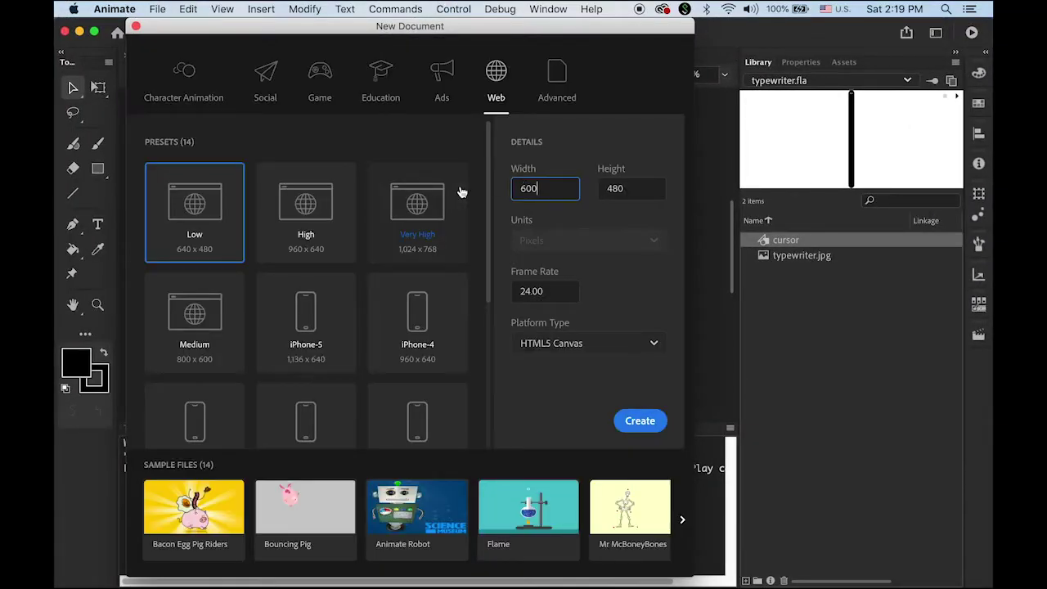
key(Tab)
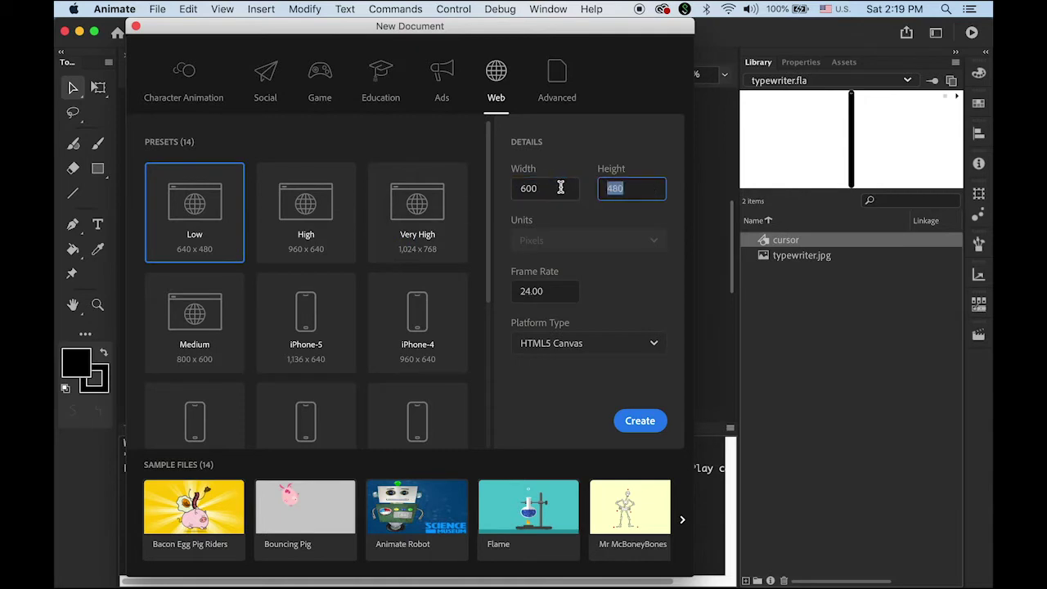
text(600)
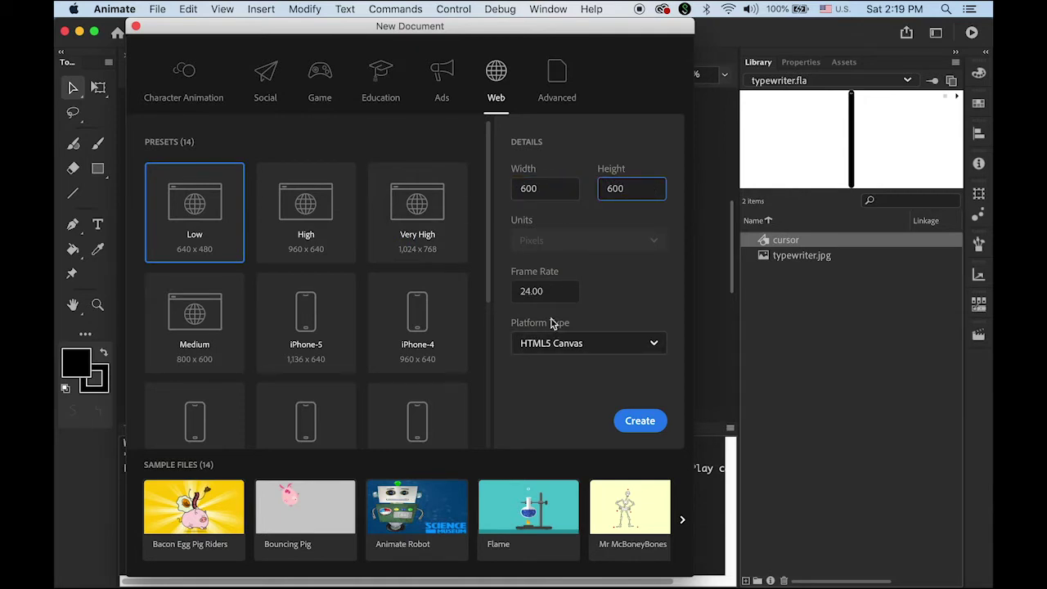
click(642, 422)
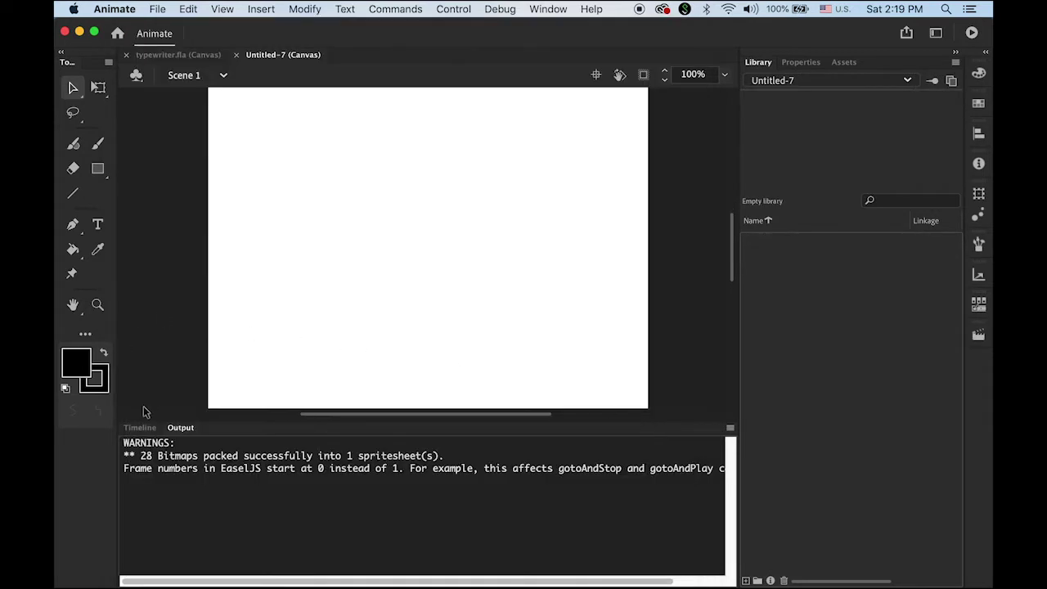
Show the timeline, fit the stage in view, and import typewriter.jpg to the stage.
click(140, 427)
double_click(72, 307)
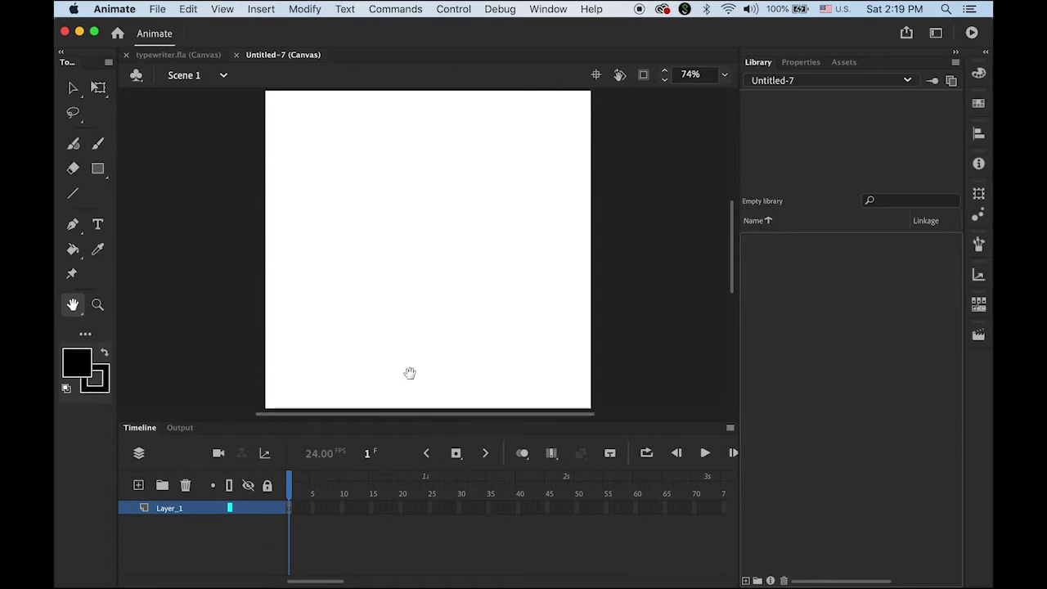
click(153, 9)
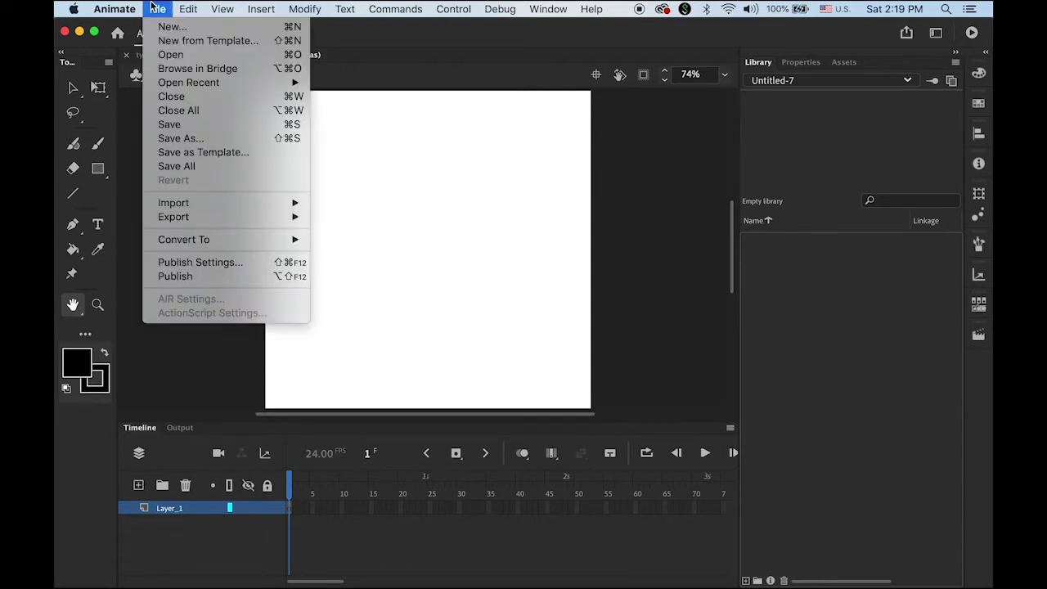
mouse_move(221, 203)
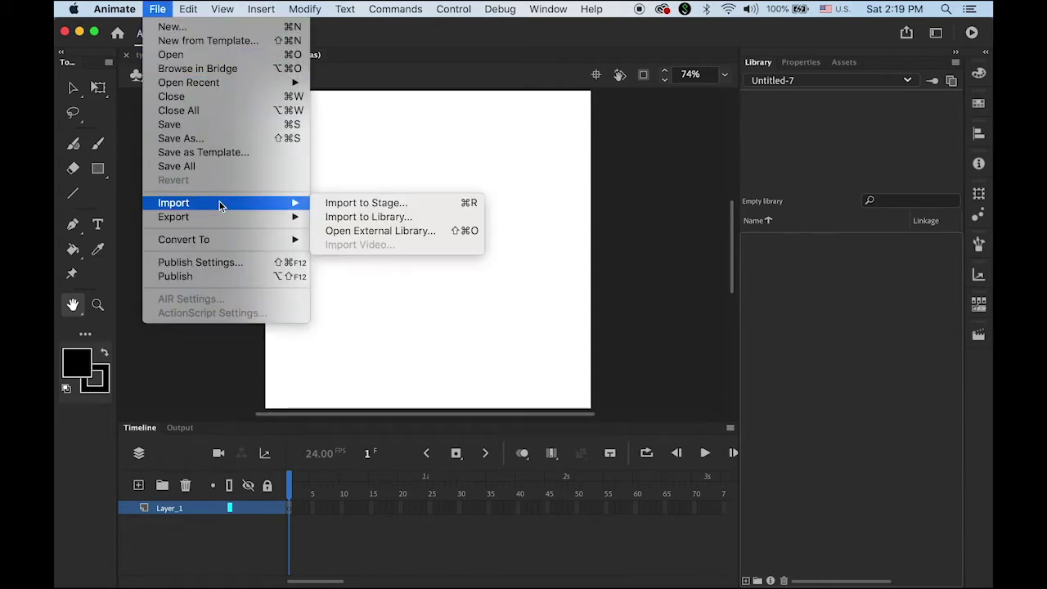
click(323, 204)
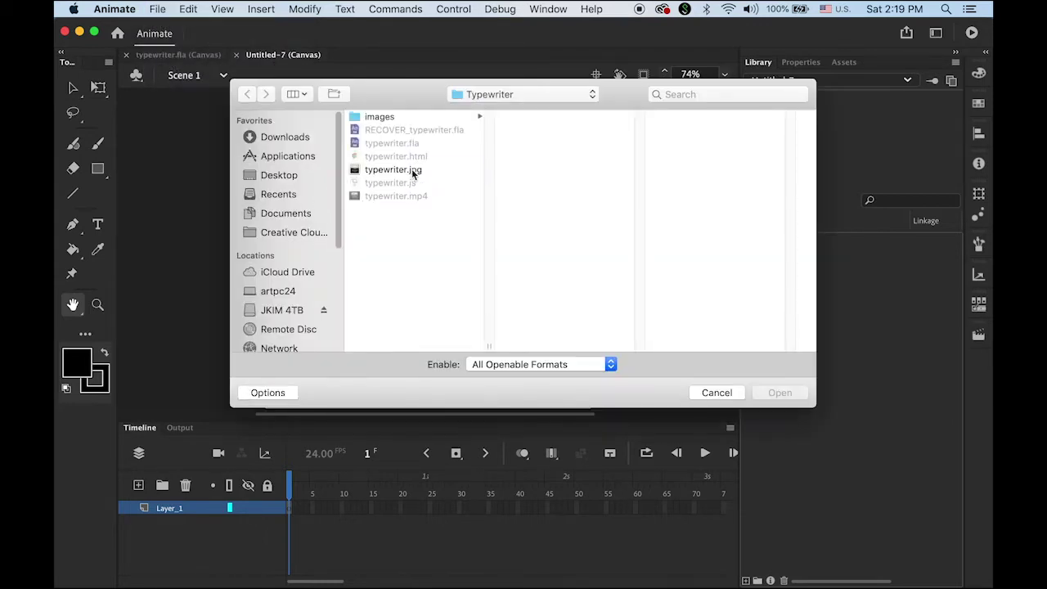
click(411, 170)
click(777, 394)
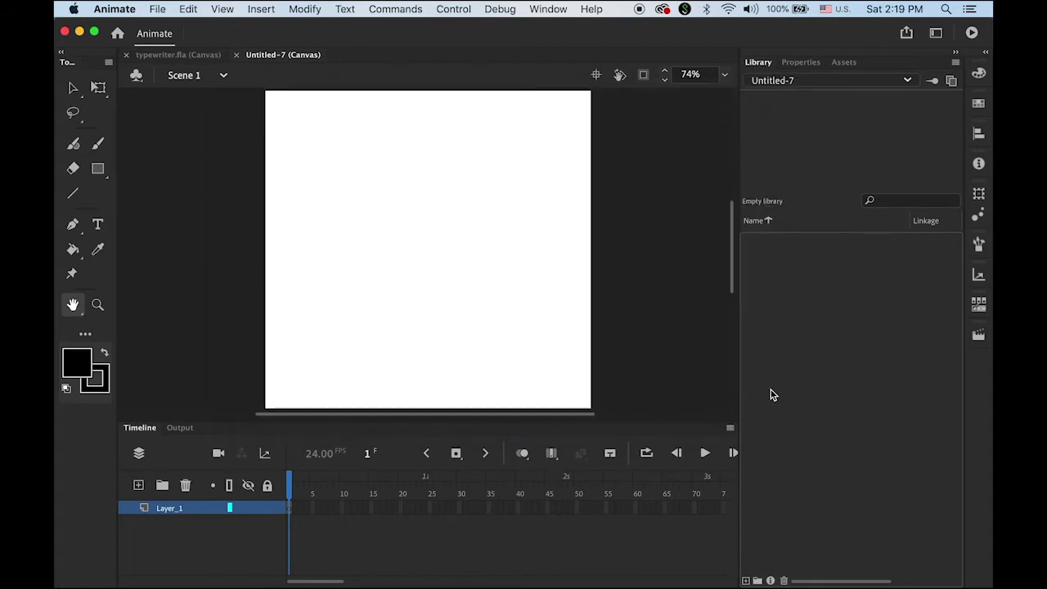
Rename Layer_1 to 'typewriter'.
double_click(168, 508)
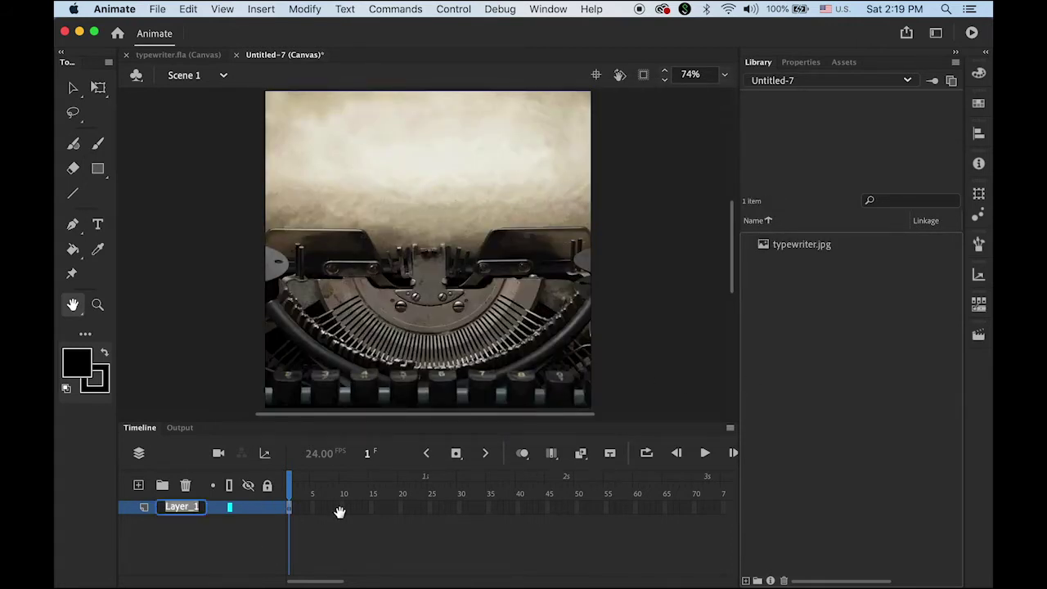
text(typew)
text(riter)
key(Return)
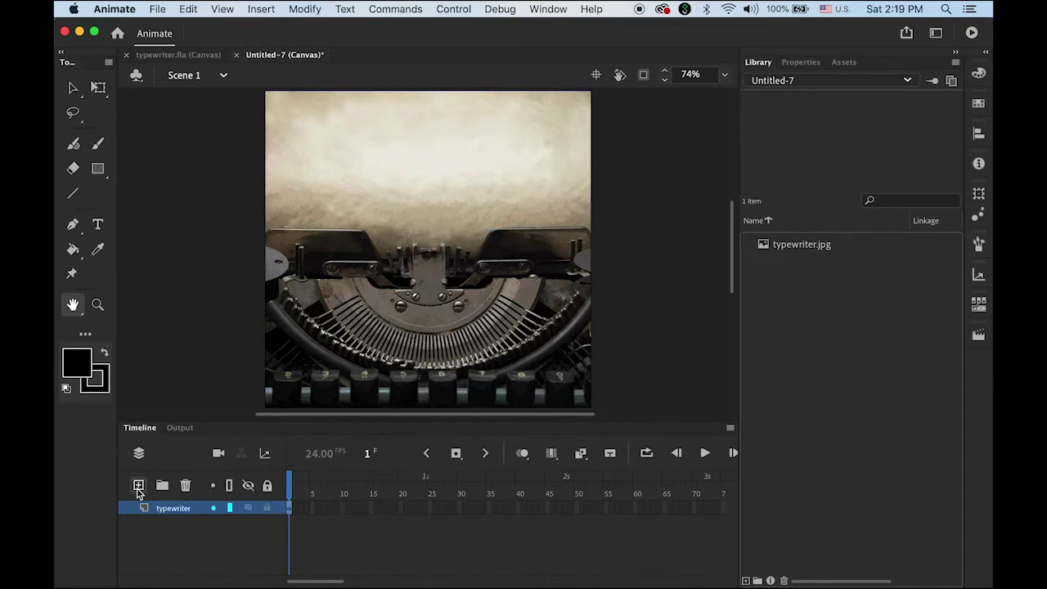
Add a layer named 'text' above it, pick the Text tool, and view typewriter.fla.
click(138, 485)
double_click(167, 507)
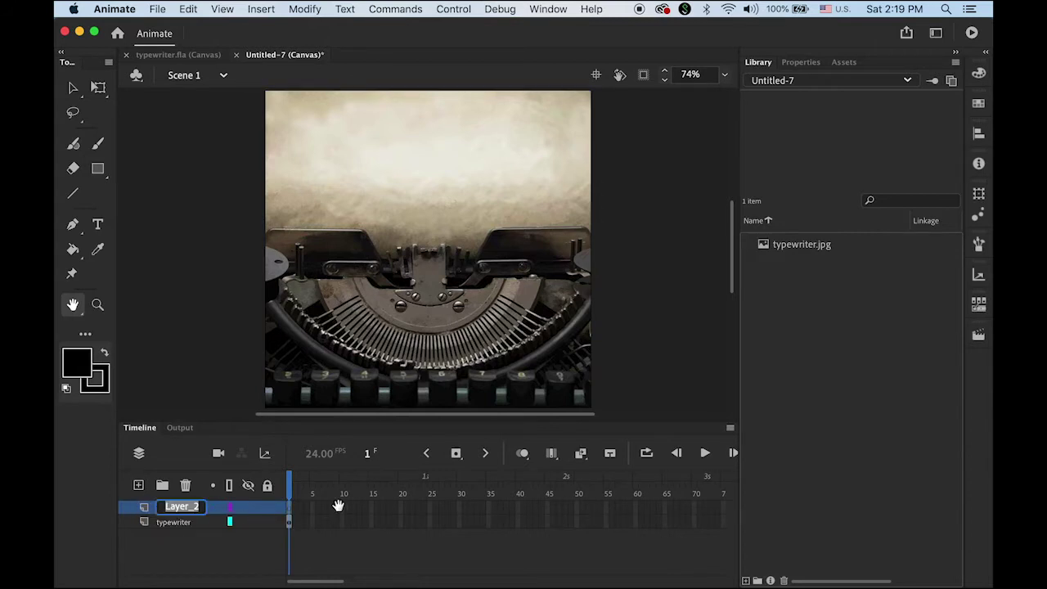
text(text)
key(Return)
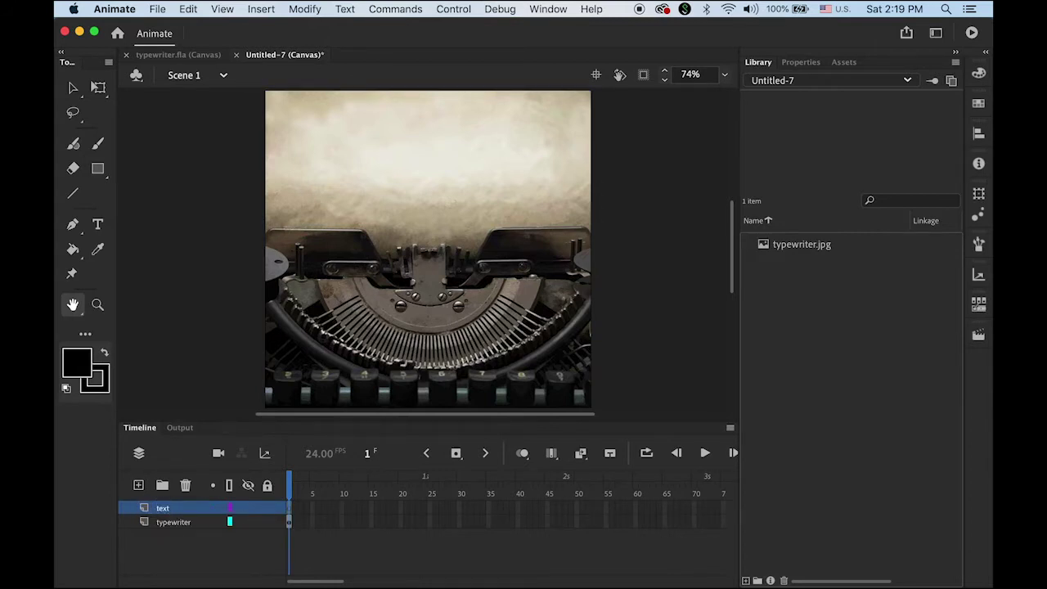
click(97, 224)
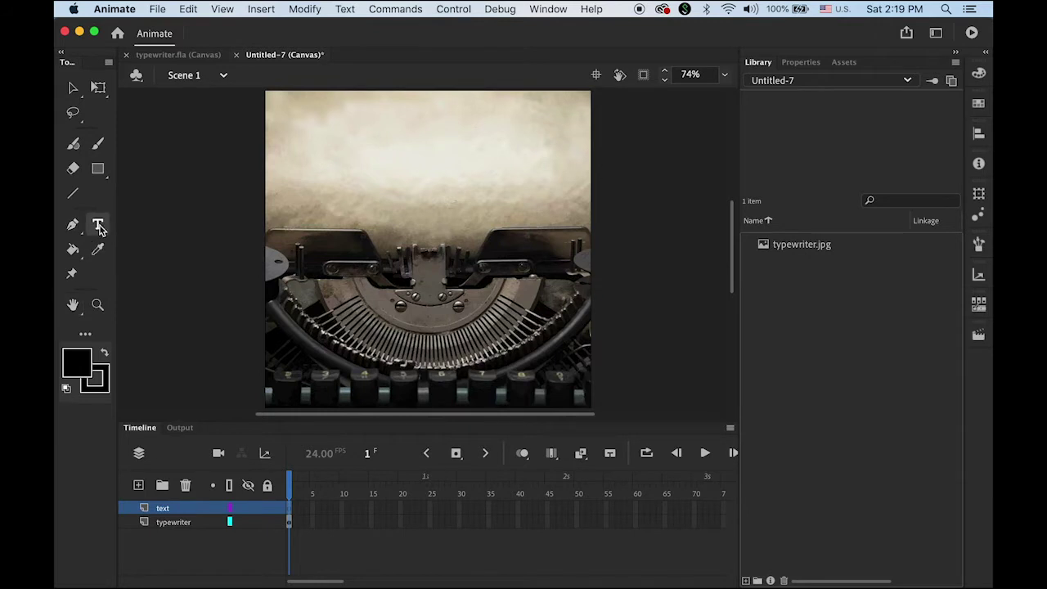
click(195, 57)
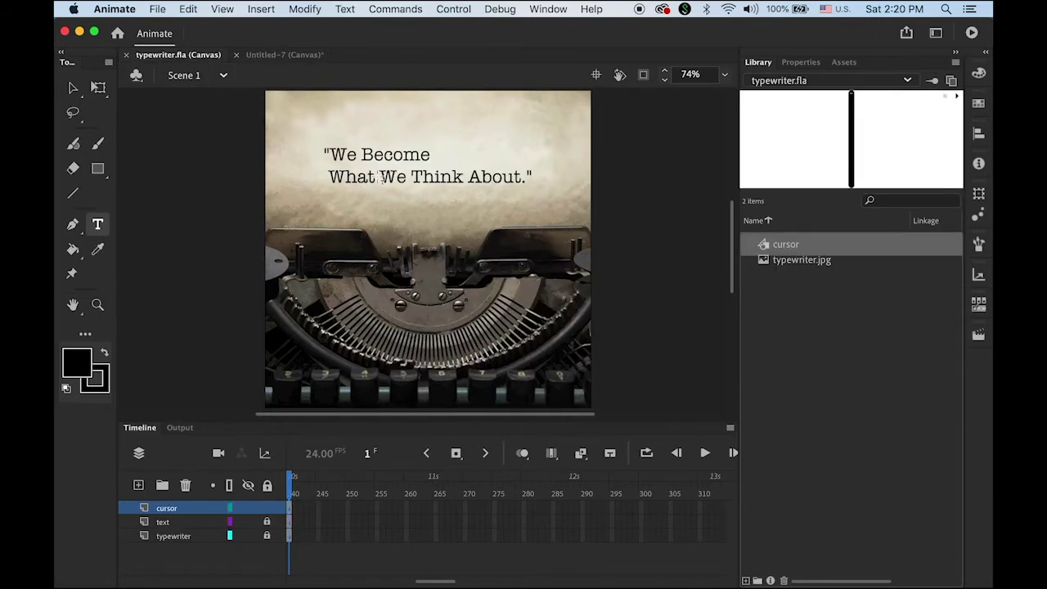
Return to Untitled-7 and show the Text tool settings: American Typewriter, 34 pt, black.
click(284, 57)
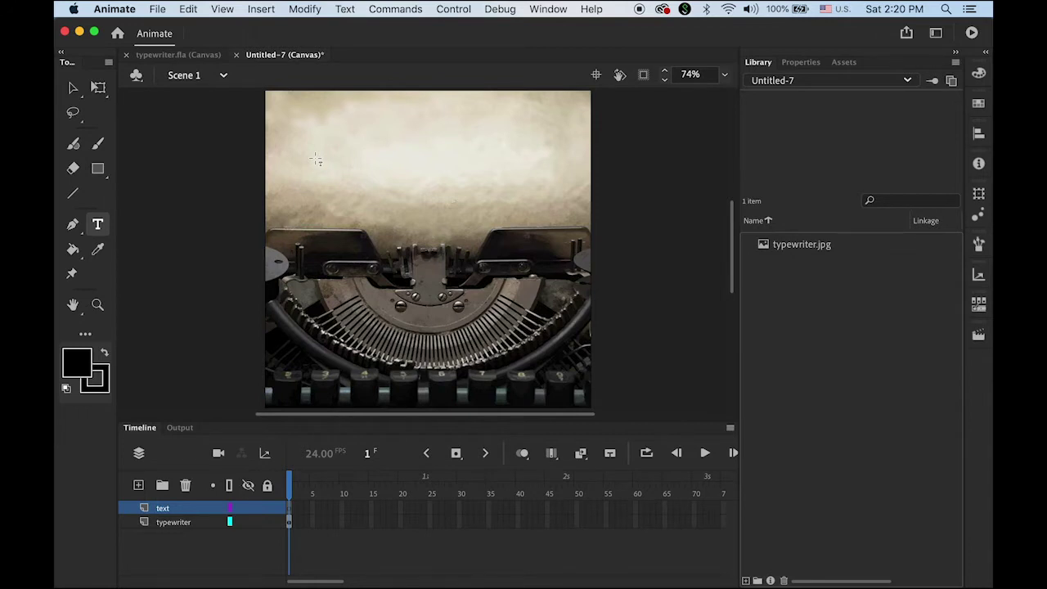
click(802, 62)
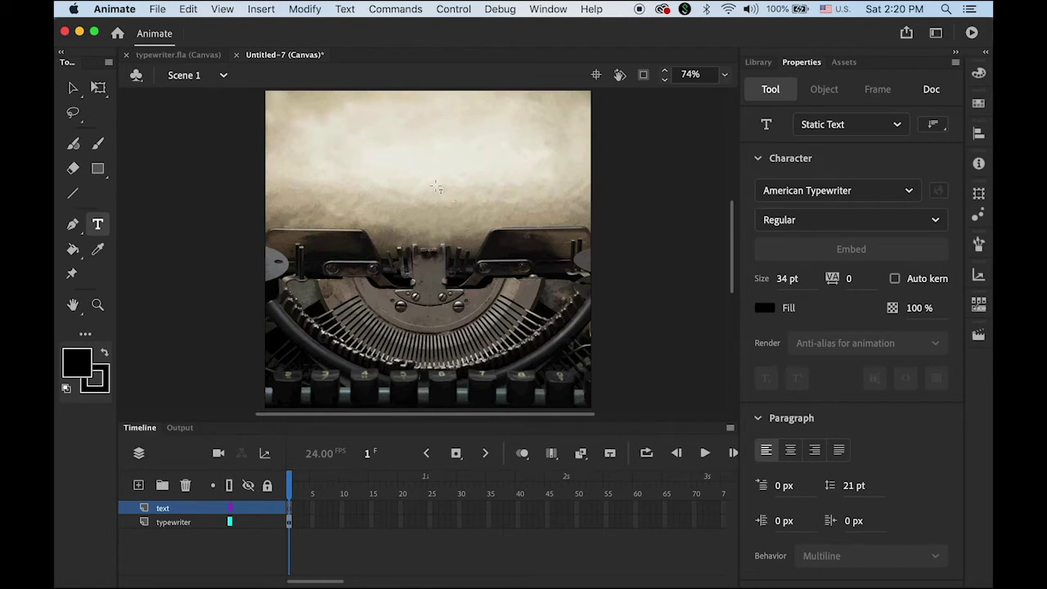
Type the two-line quote "We become / what we think about." on the photo, removing the stray space.
click(321, 152)
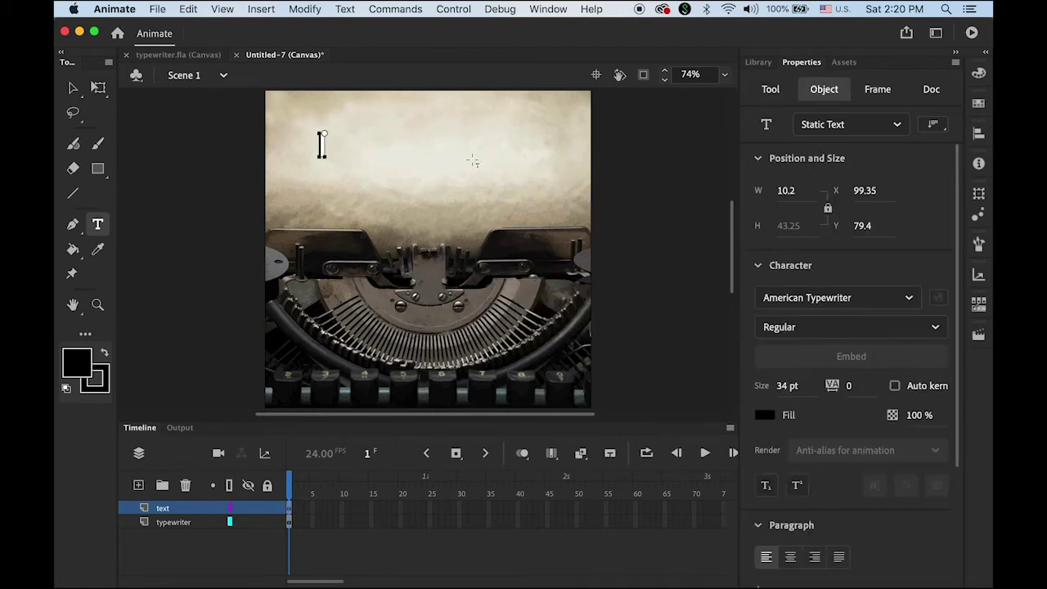
text("We)
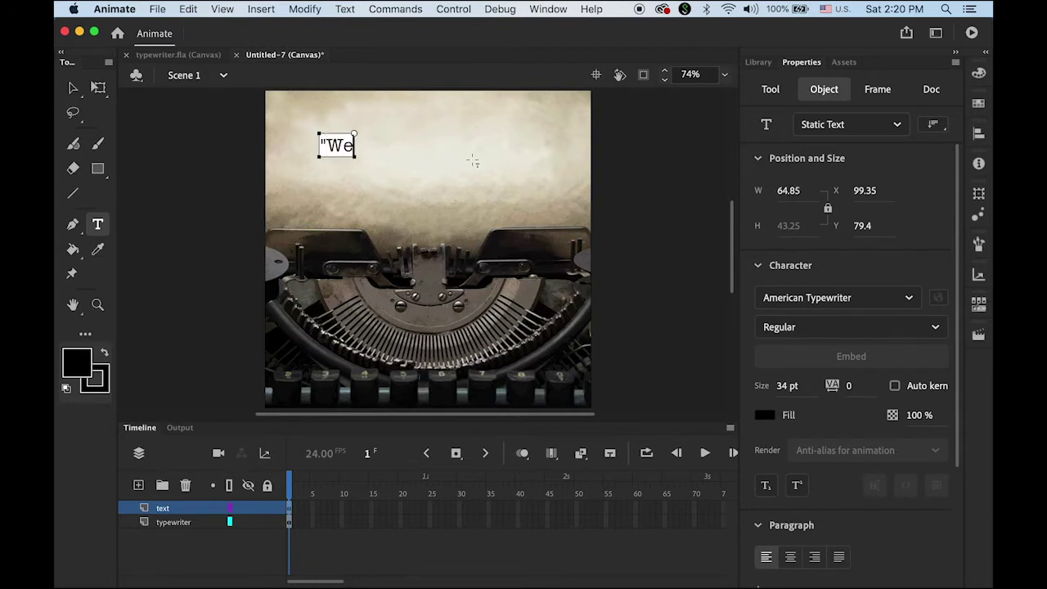
text( become)
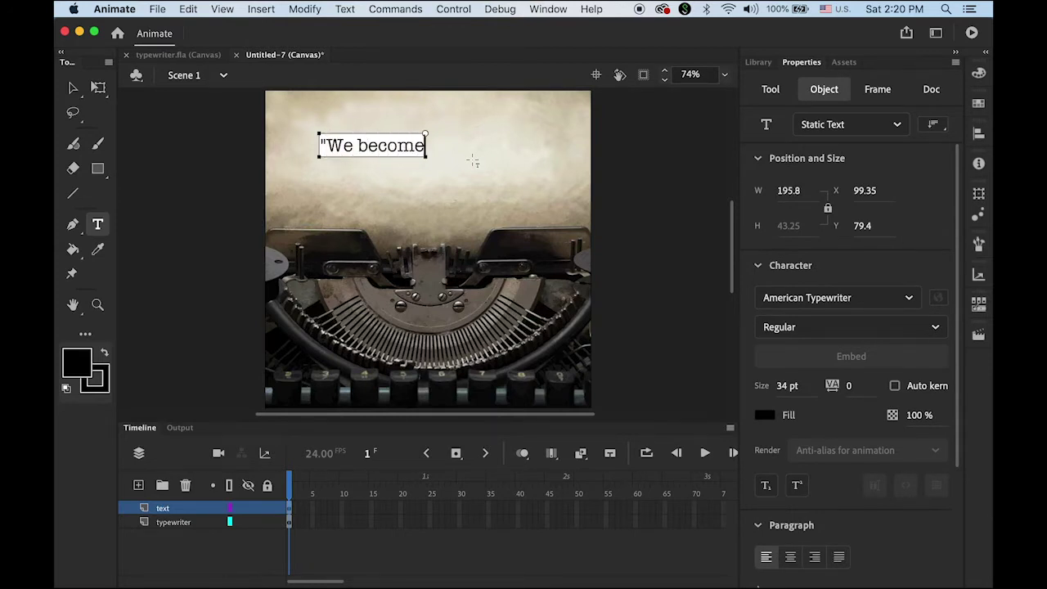
key(Return)
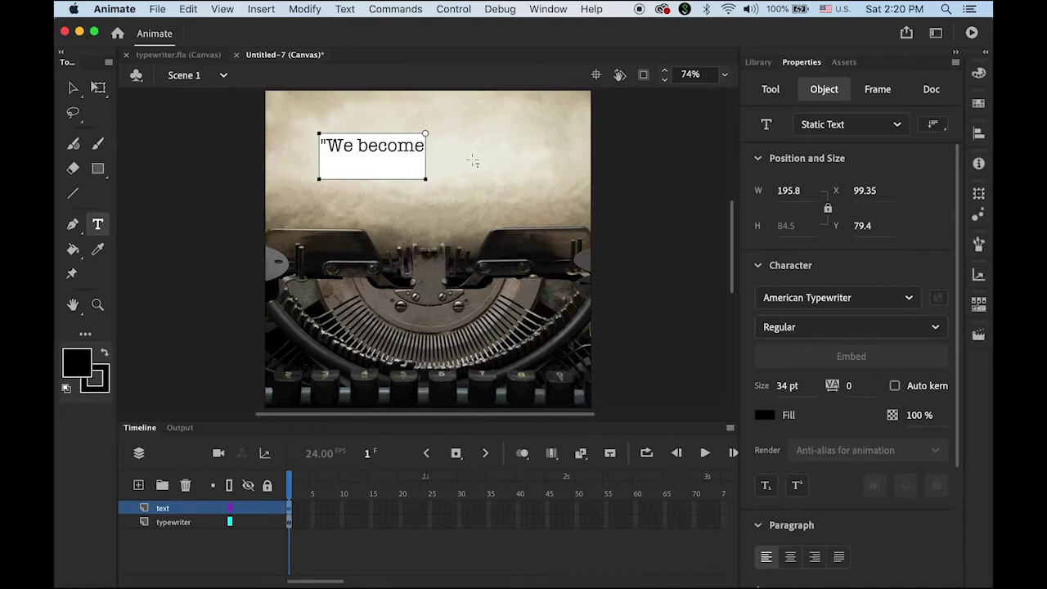
text(what we think abo)
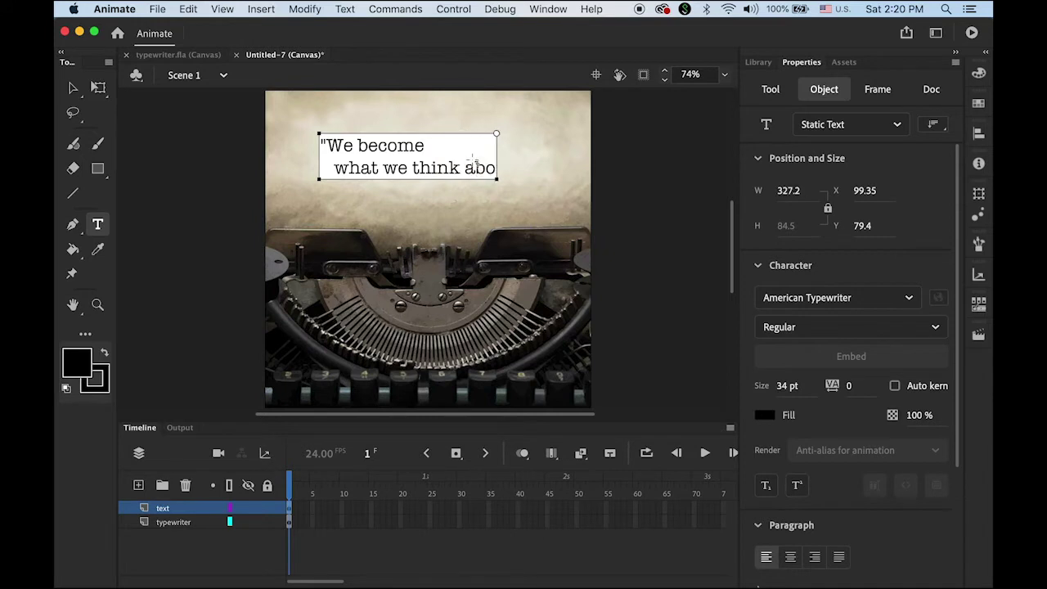
text(ut.")
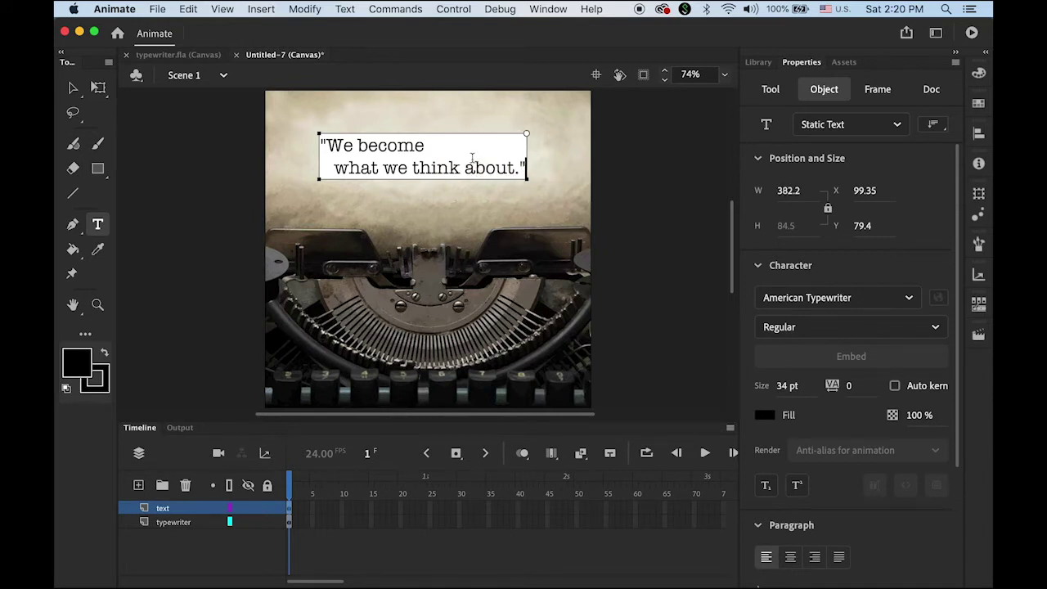
click(334, 168)
key(BackSpace)
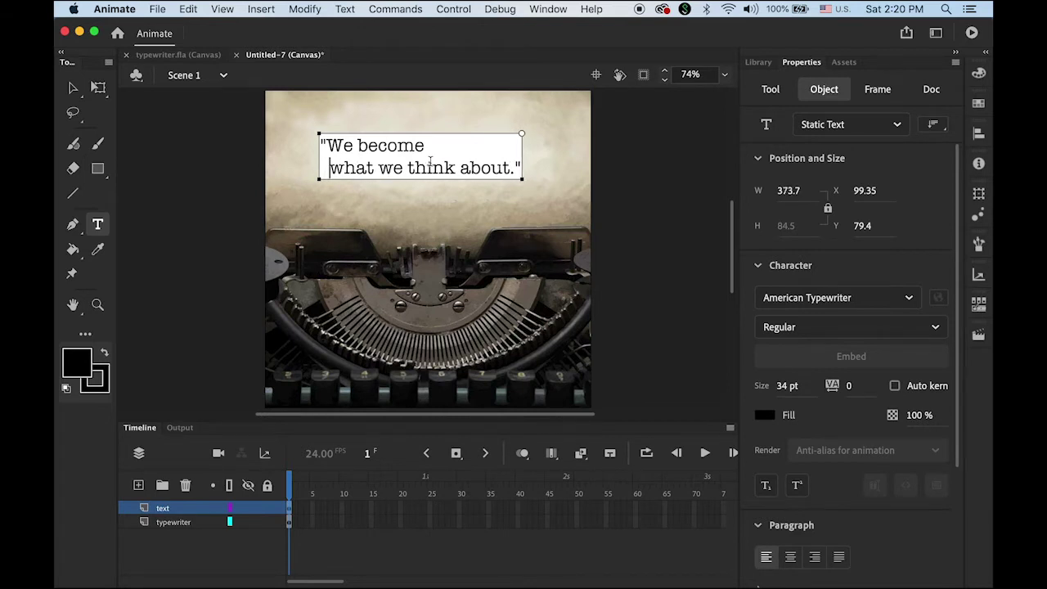
click(74, 87)
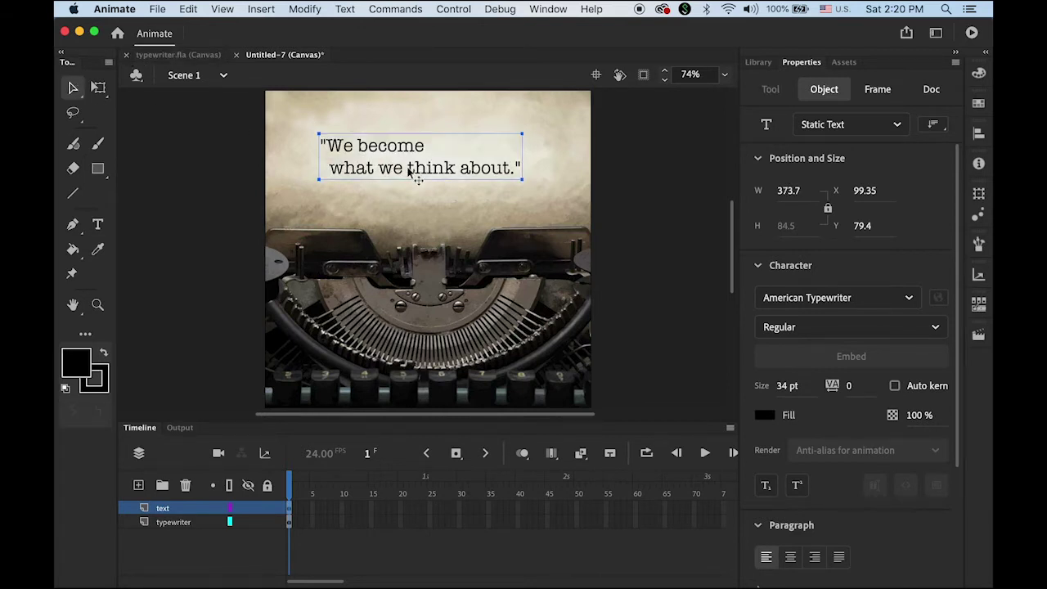
Nudge the quote slightly right and then slightly lower on the paper.
drag(415, 171, 419, 172)
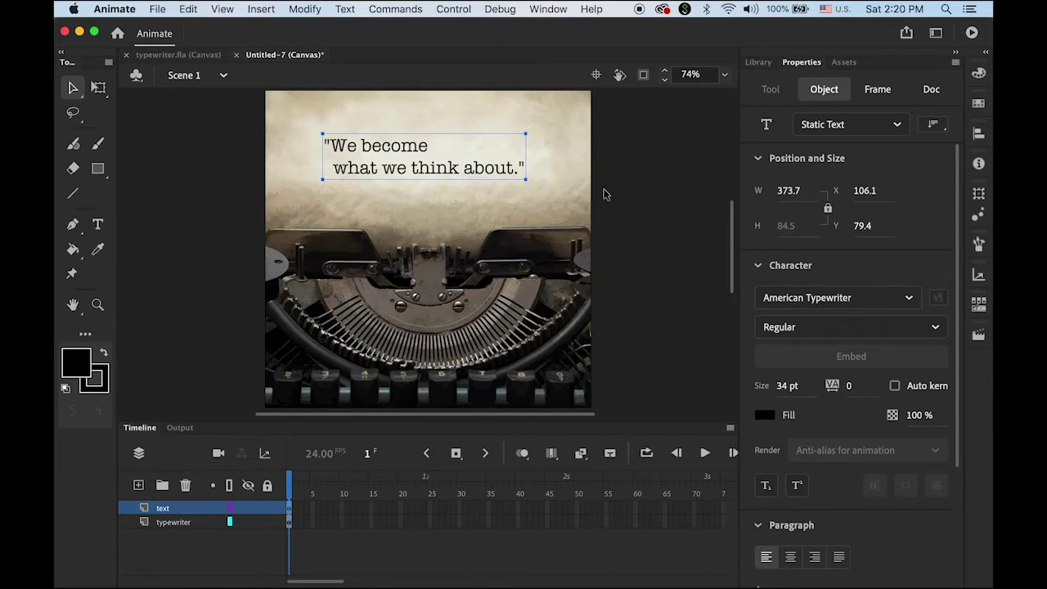
key(Right)
key(Right)
key(Right)
key(Right)
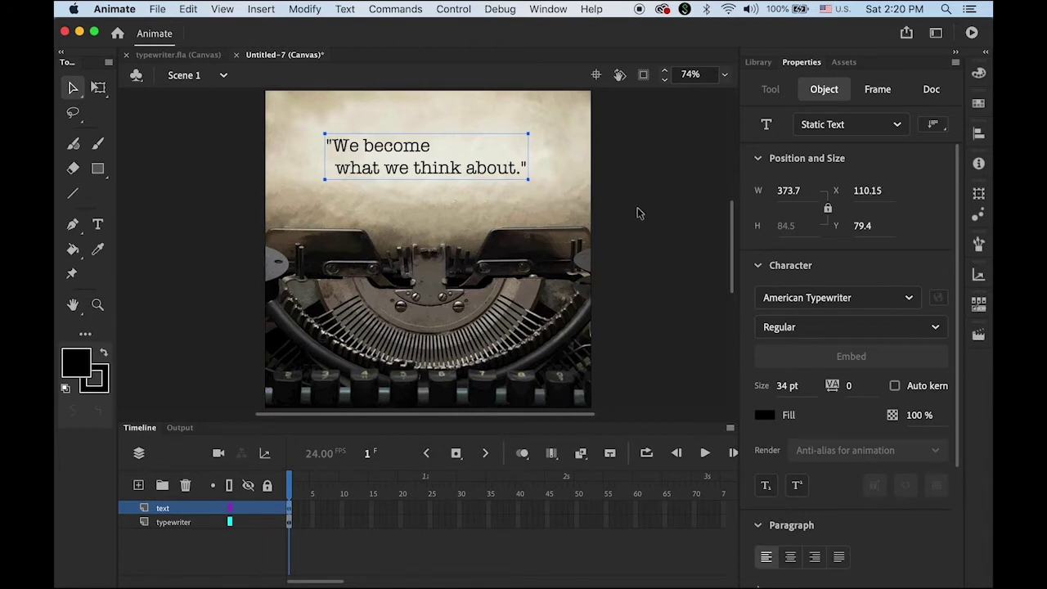
click(638, 212)
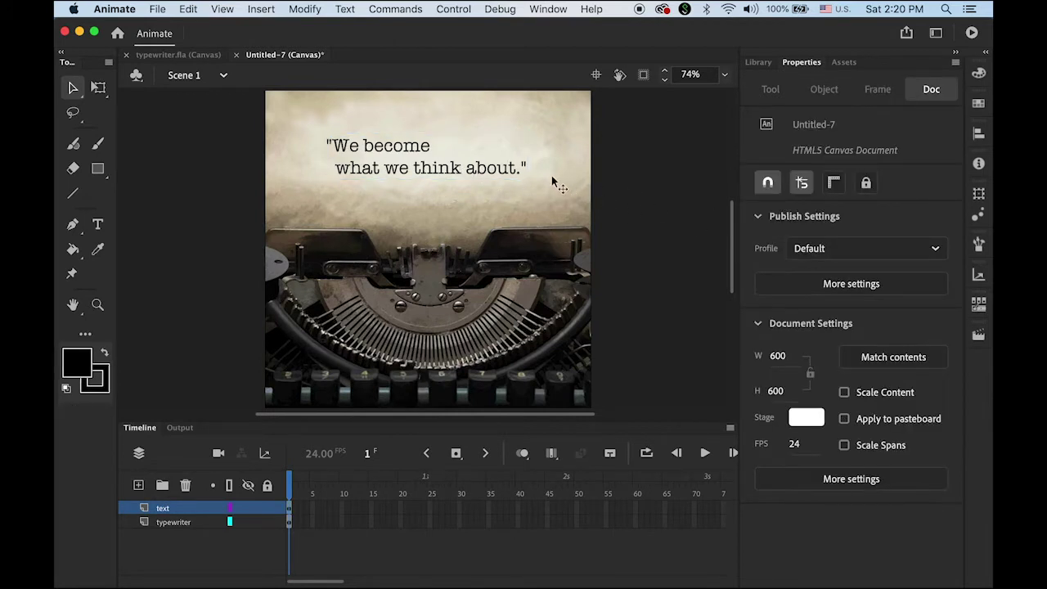
click(512, 173)
key(Down)
key(Down)
key(Down)
key(Down)
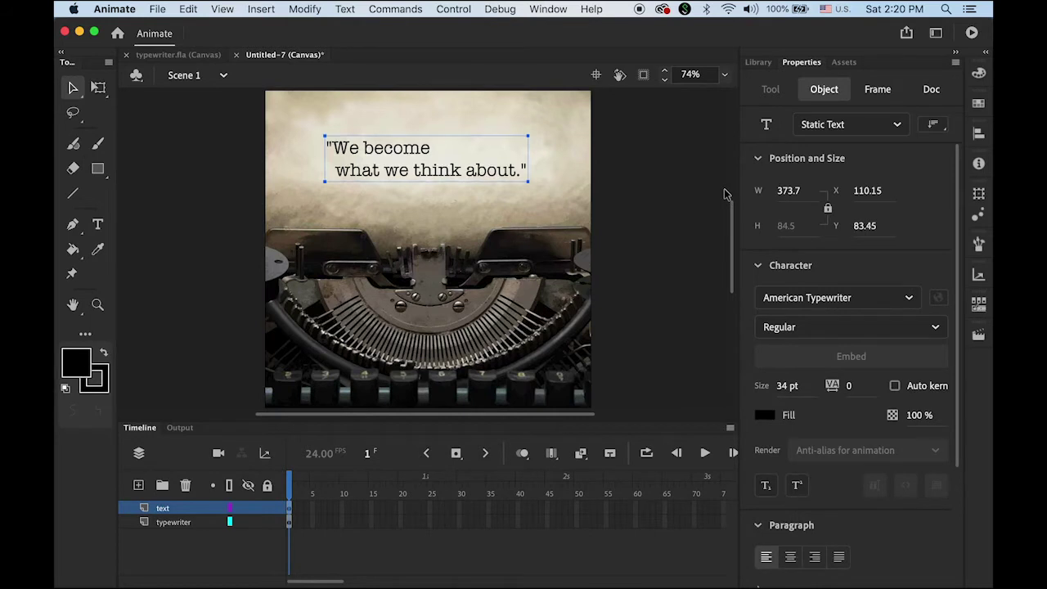
Add a new layer named 'cursor' above the text layer.
click(653, 236)
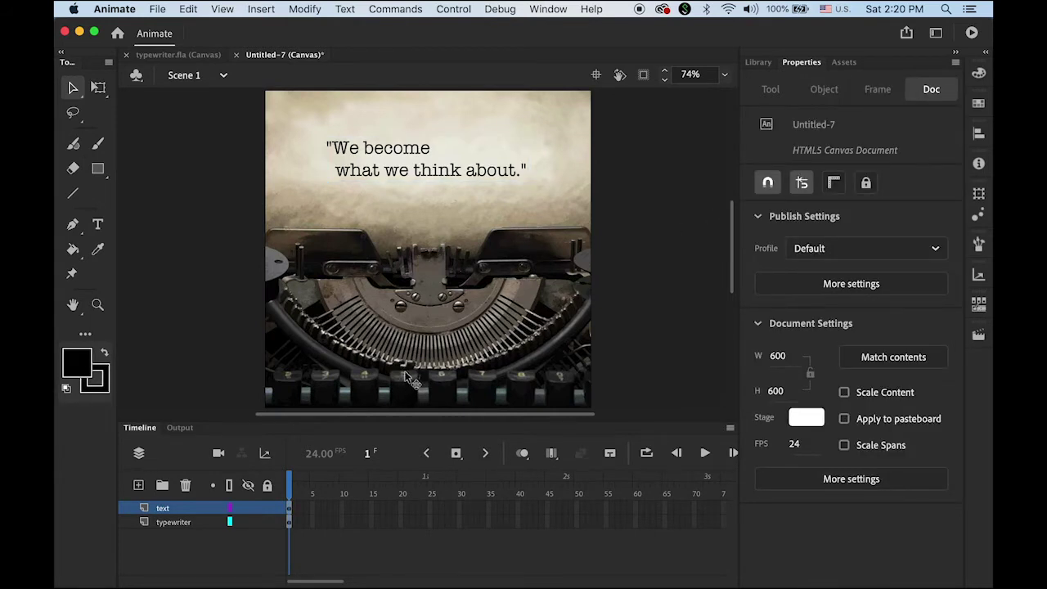
click(138, 485)
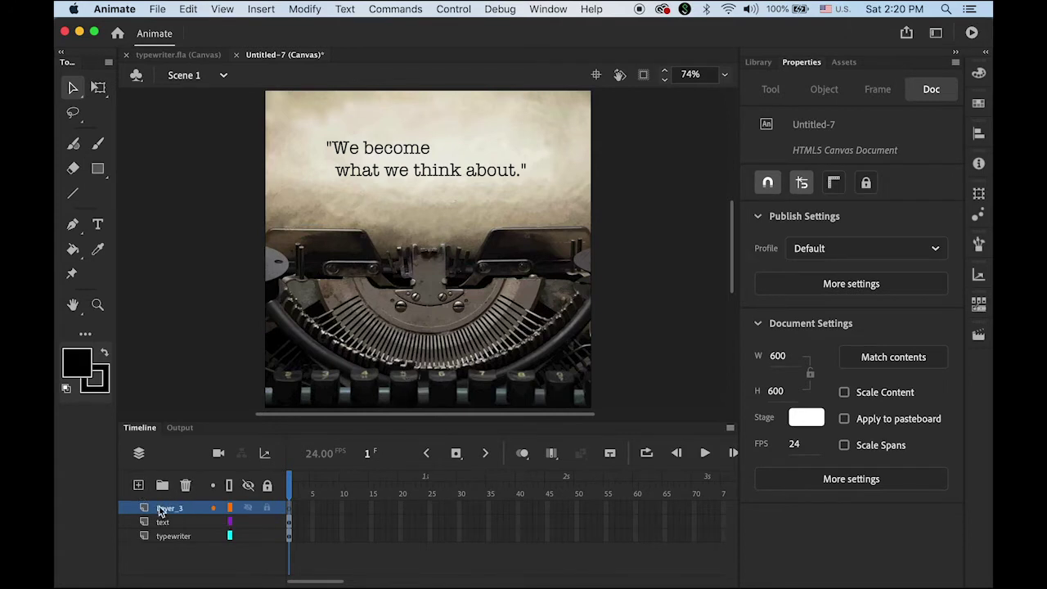
double_click(164, 508)
text(cursor)
key(Return)
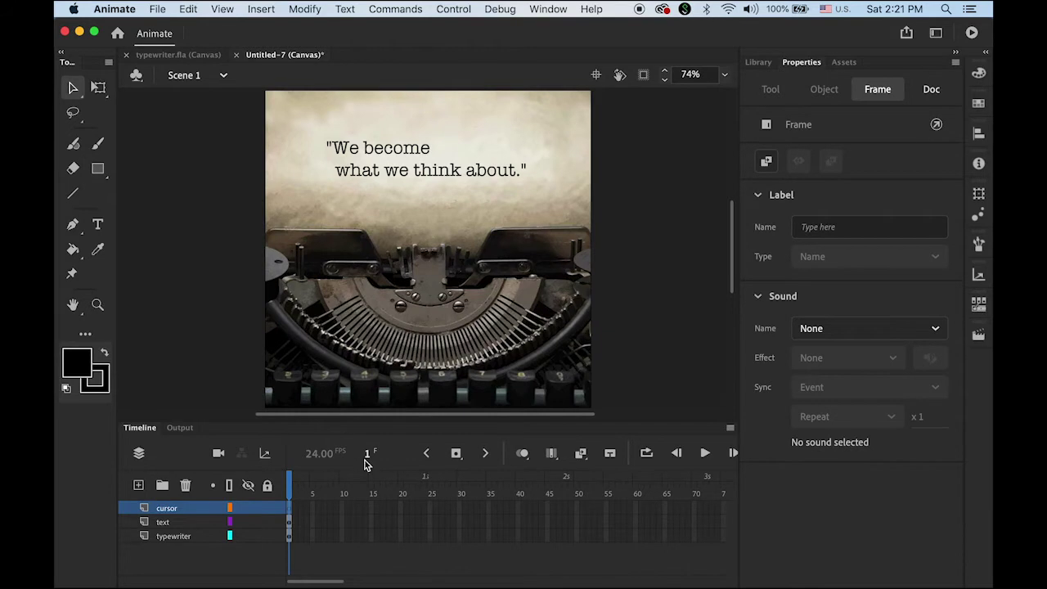
Type a vertical bar | on the cursor layer and nudge it just before the quote.
click(98, 227)
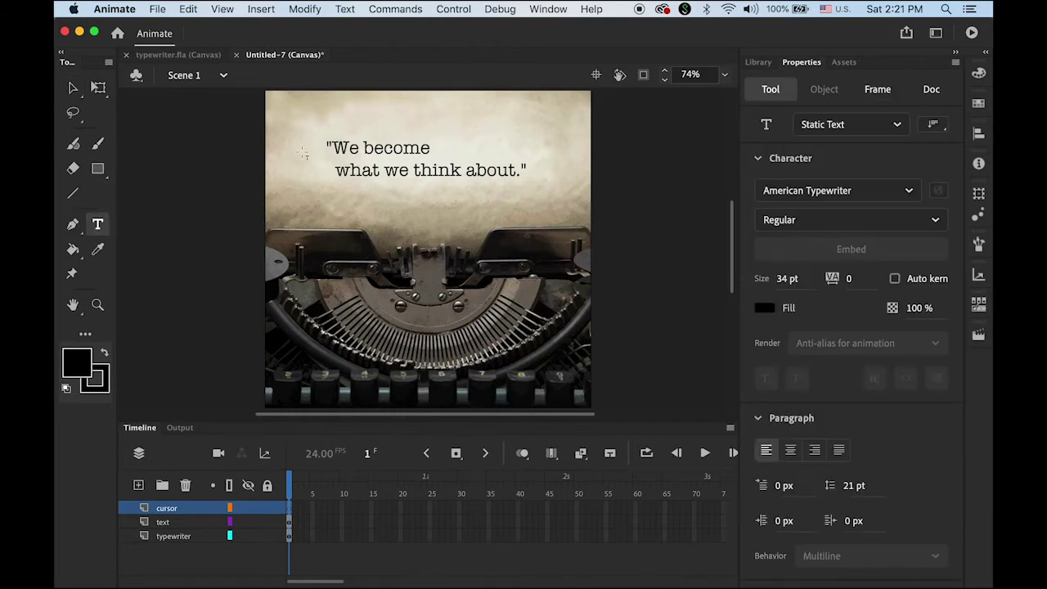
click(312, 149)
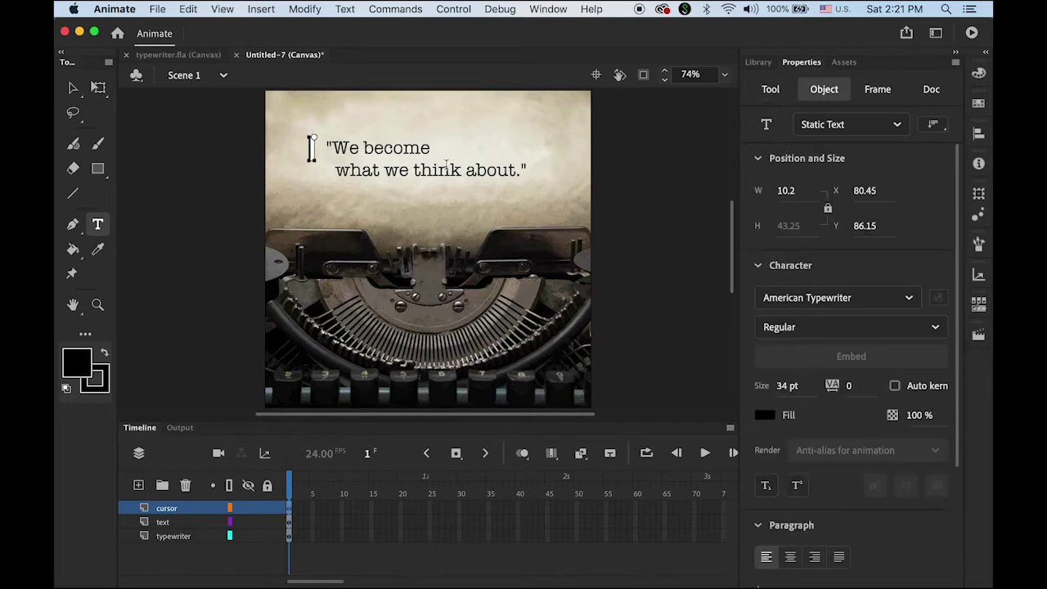
text(|)
key(Escape)
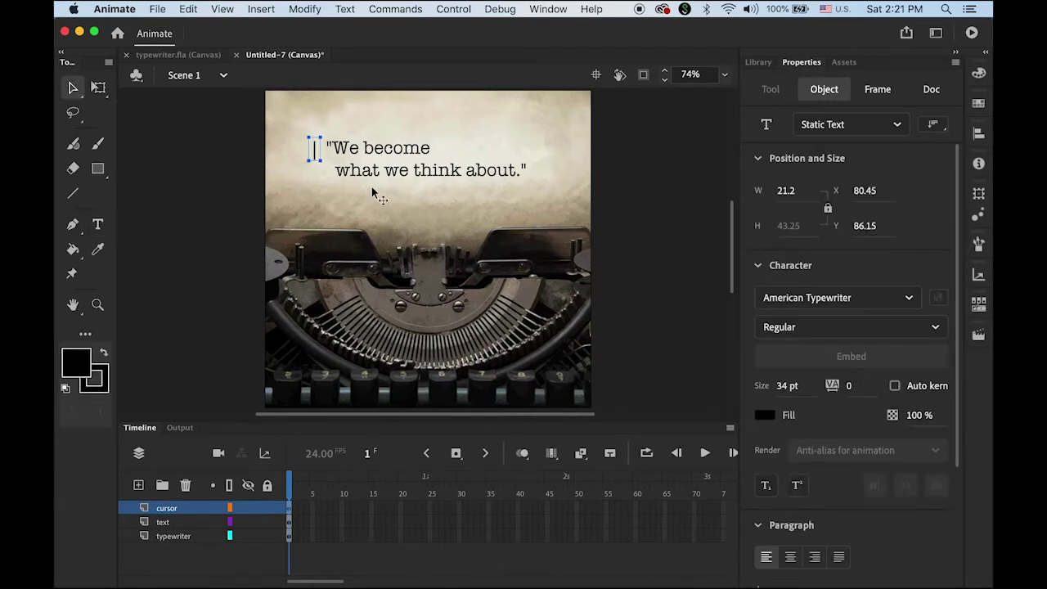
key(Right)
key(Right)
key(Right)
key(Right)
key(Right)
key(Right)
key(Right)
key(Right)
key(Up)
key(Up)
key(Up)
key(Right)
key(Right)
key(Right)
key(Right)
Hide the cursor and typewriter layers, then select the text layer and scroll toward frame 168.
click(661, 206)
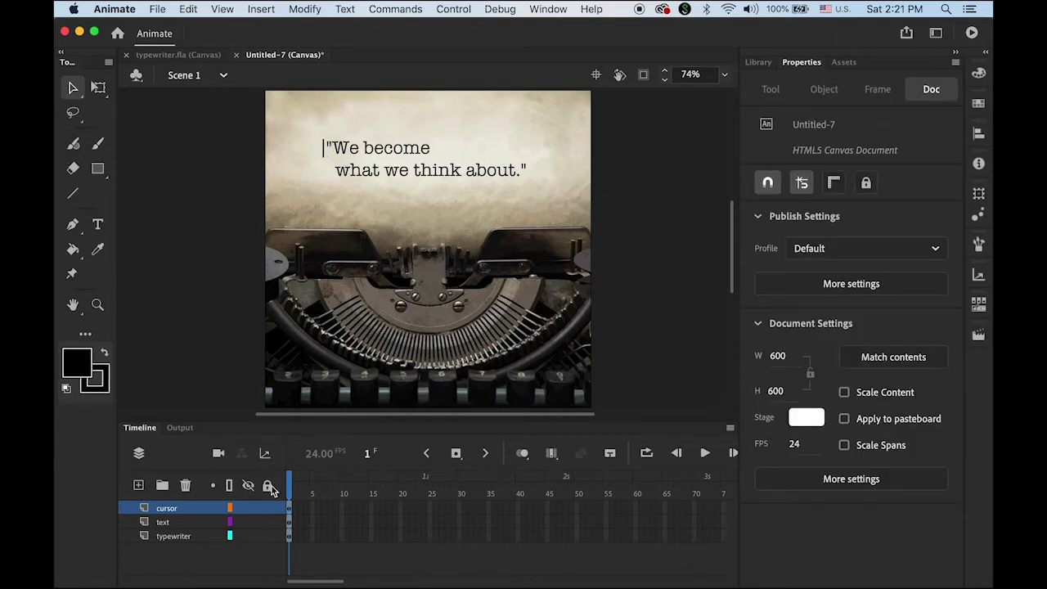
click(249, 508)
click(249, 536)
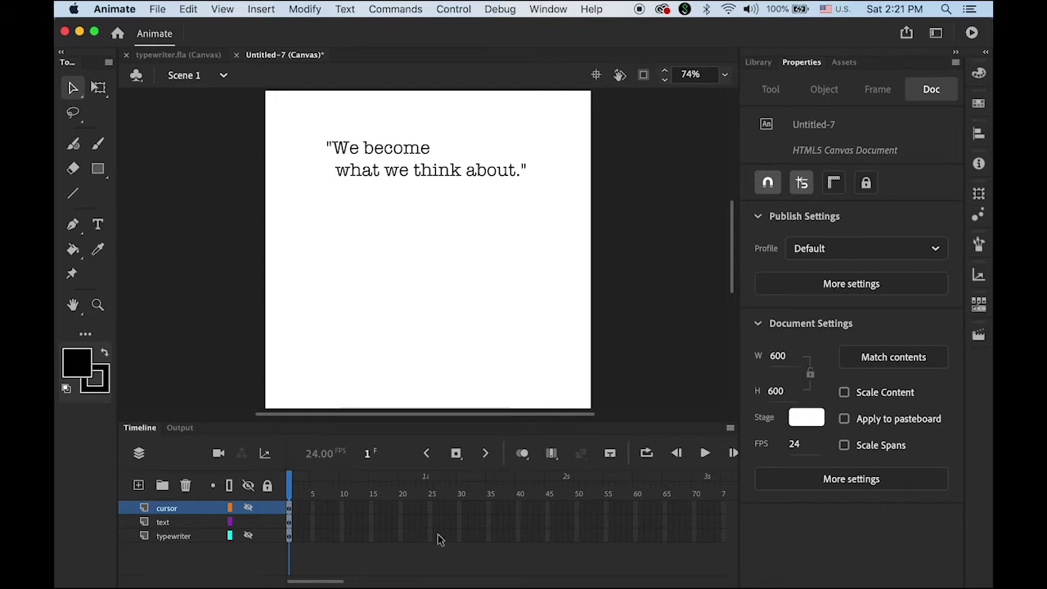
click(288, 523)
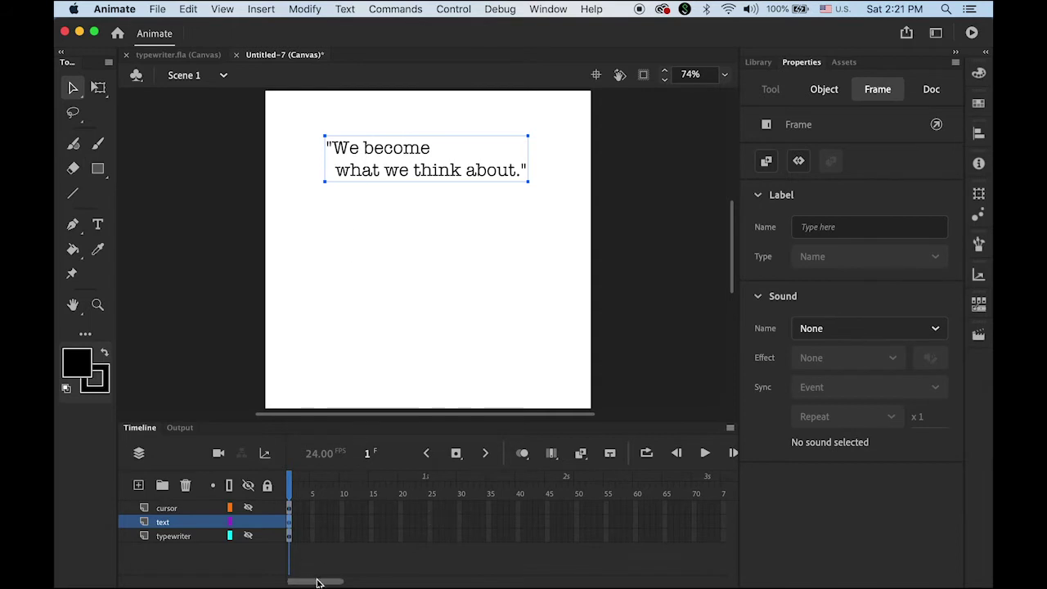
drag(318, 583, 423, 584)
Insert frames on the text layer out to frame 168 and select its whole span.
click(565, 521)
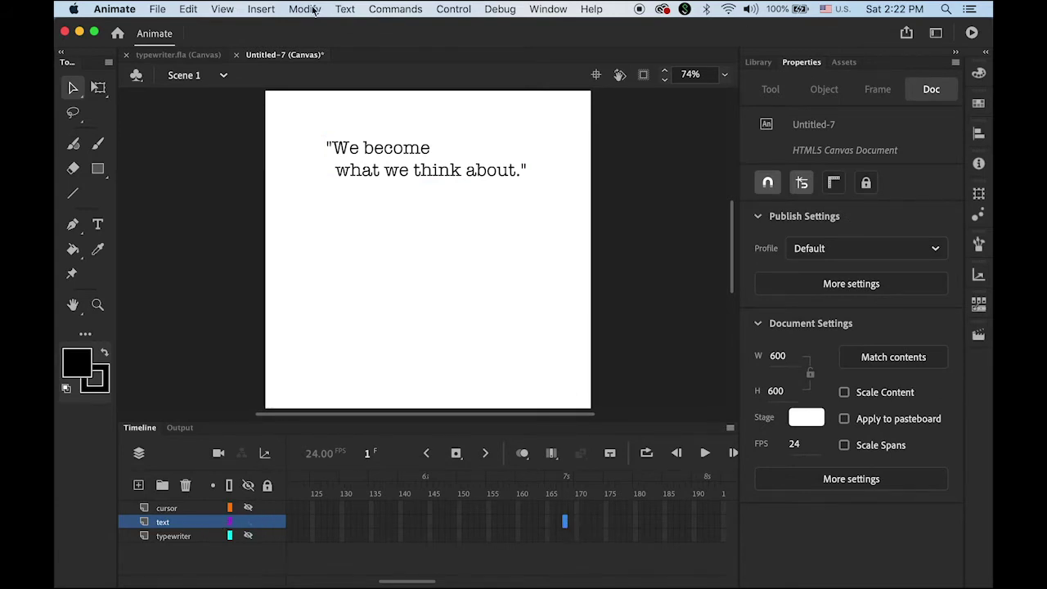
click(261, 9)
mouse_move(318, 101)
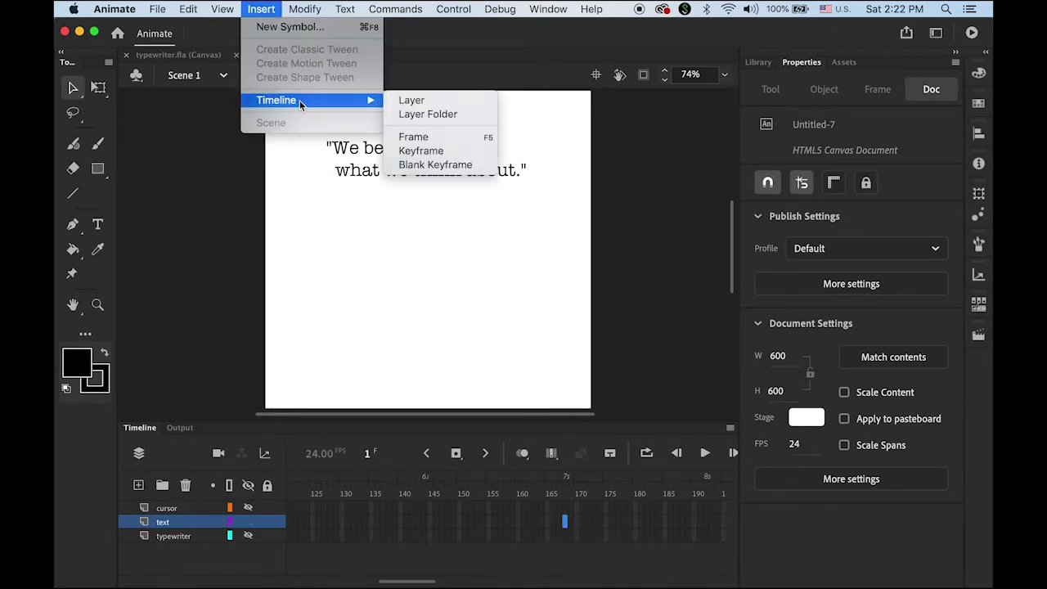
click(438, 143)
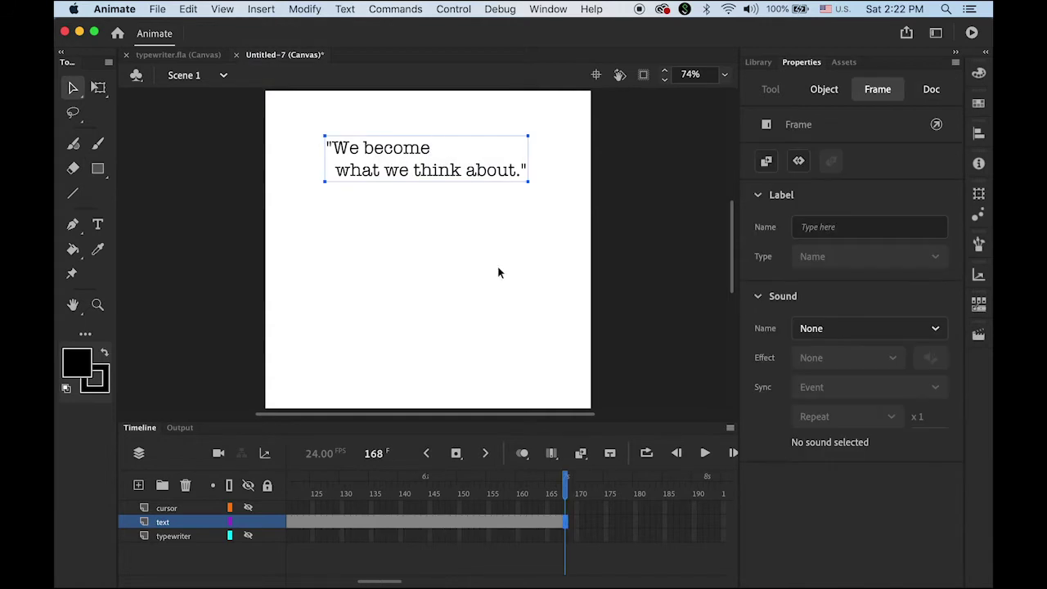
click(419, 493)
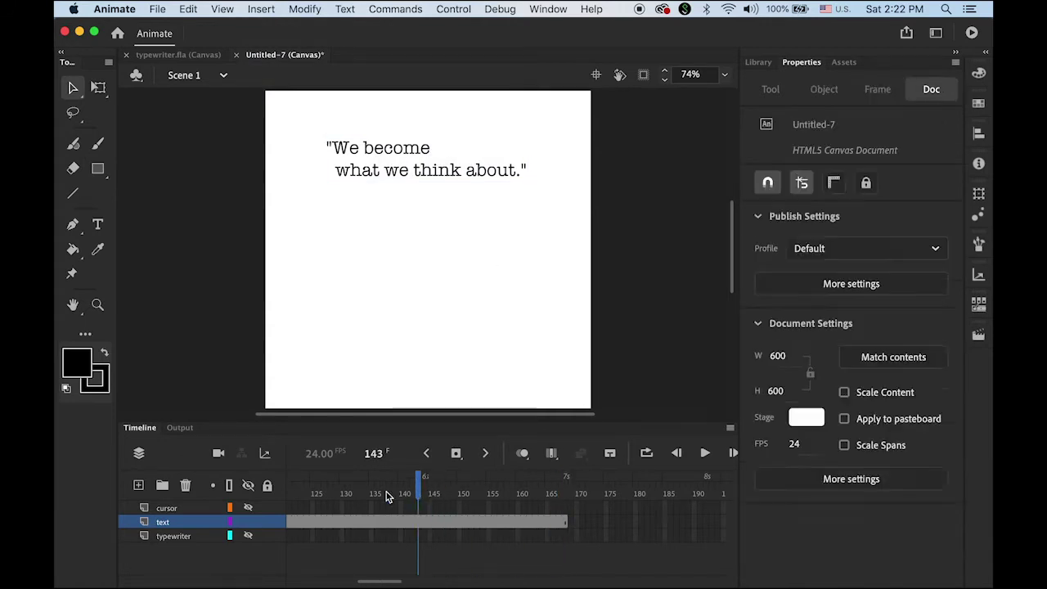
click(168, 522)
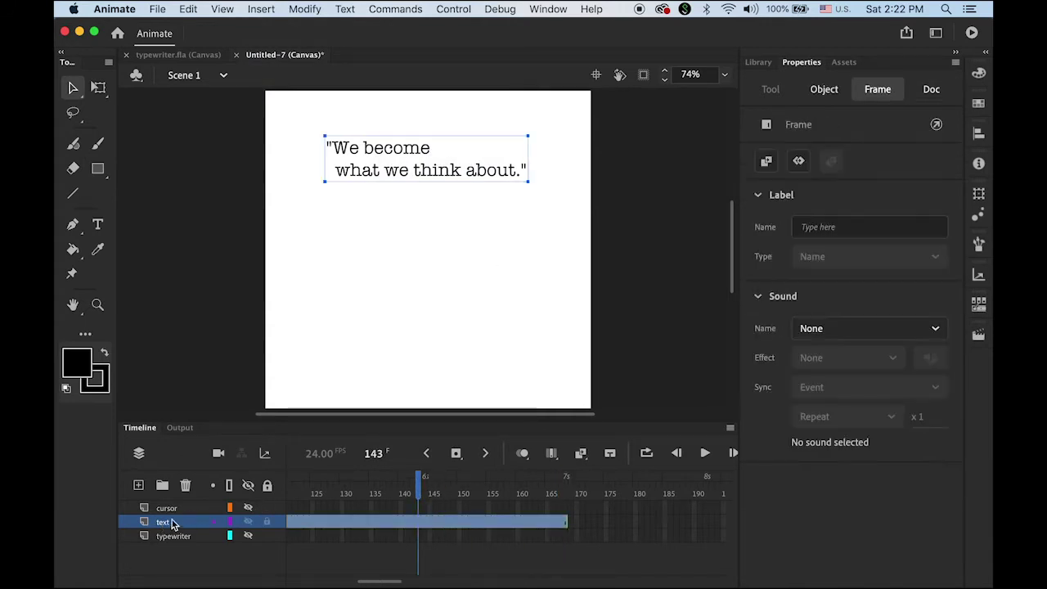
Convert the text frames to frame-by-frame keyframes every 6 frames, then return the playhead to the start.
right_click(365, 526)
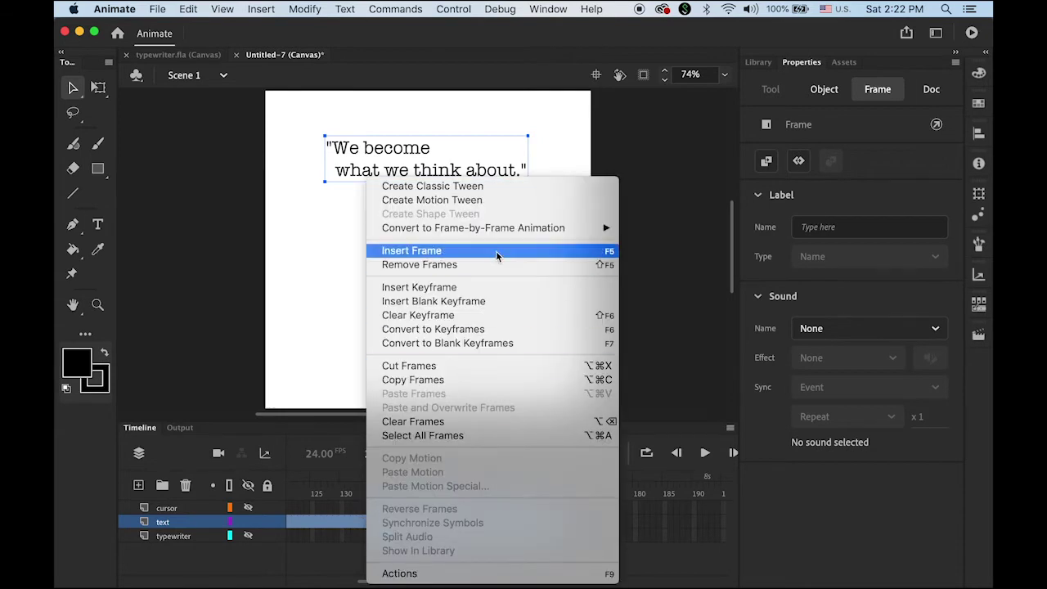
mouse_move(514, 234)
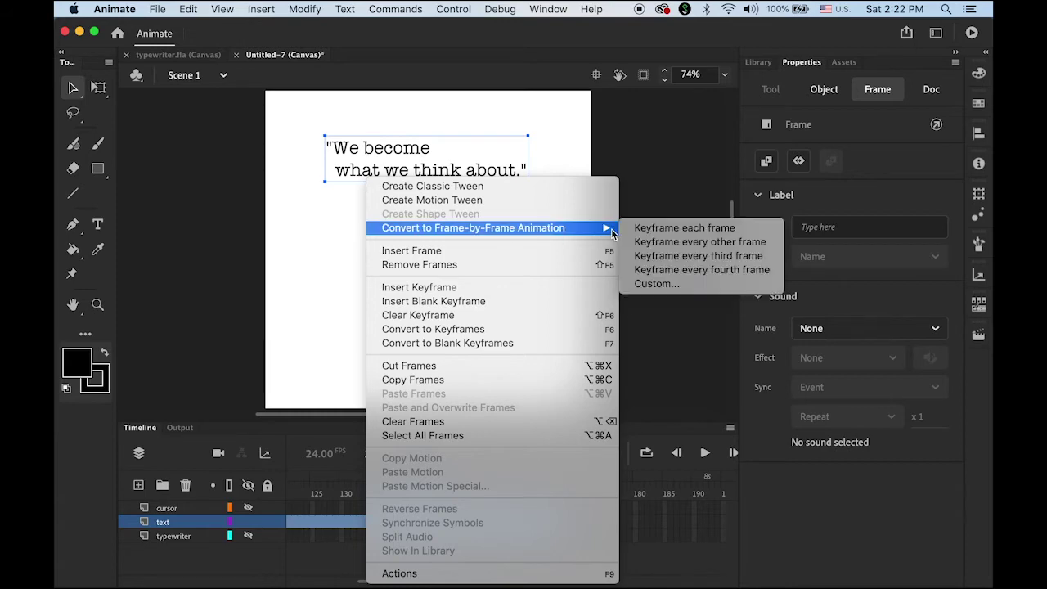
click(683, 283)
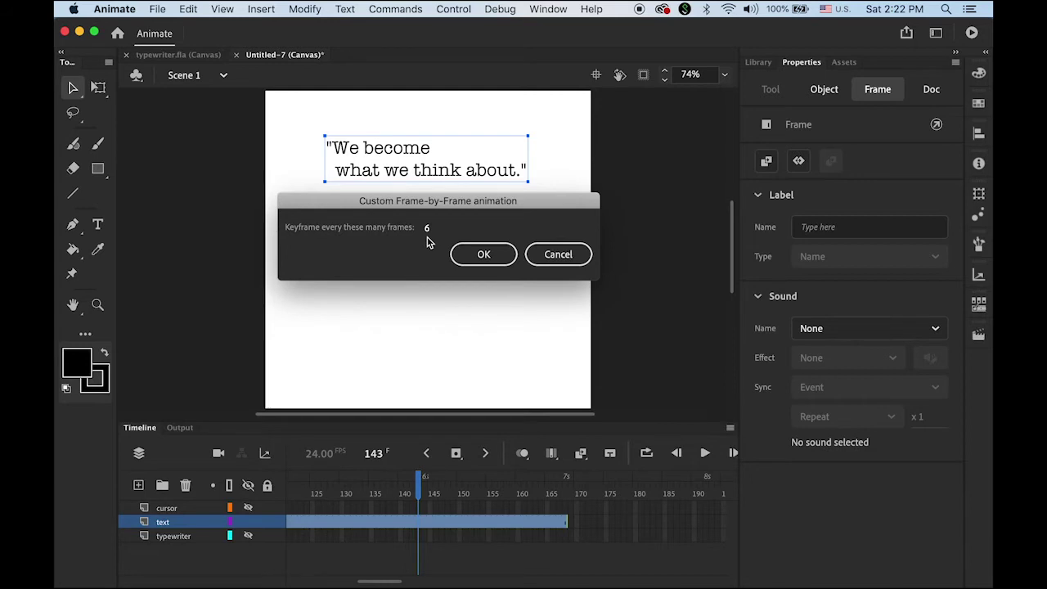
click(496, 255)
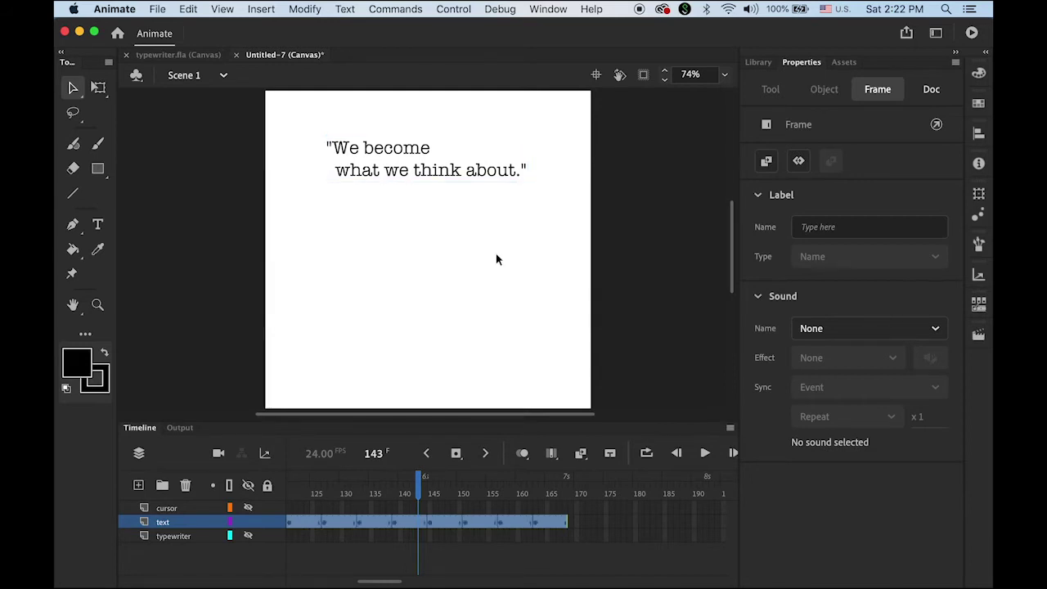
drag(420, 489, 200, 504)
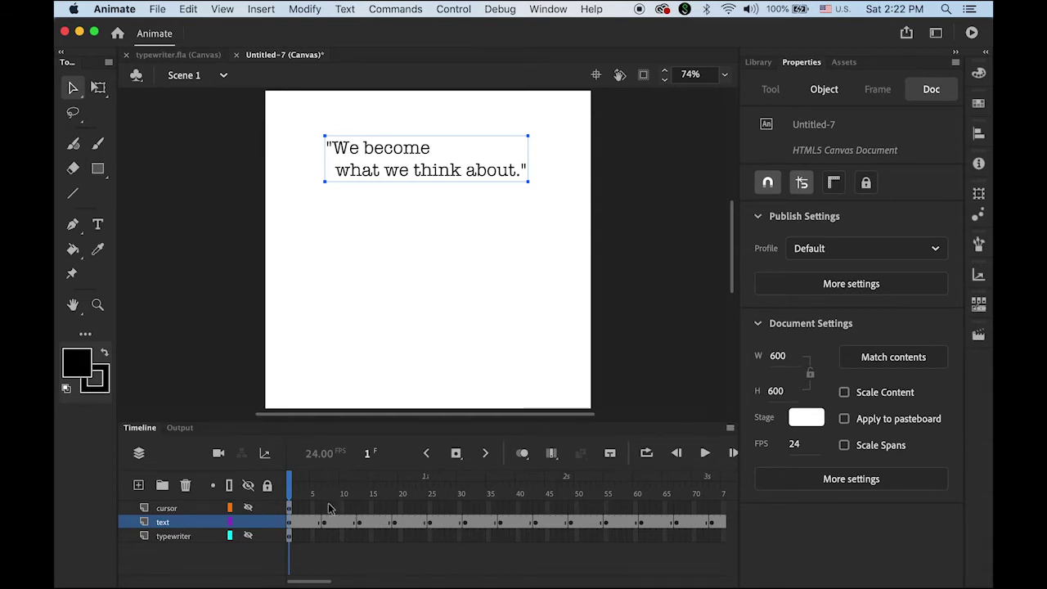
Empty the quote on frame 1 and leave only the opening quote mark on frame 7.
click(289, 528)
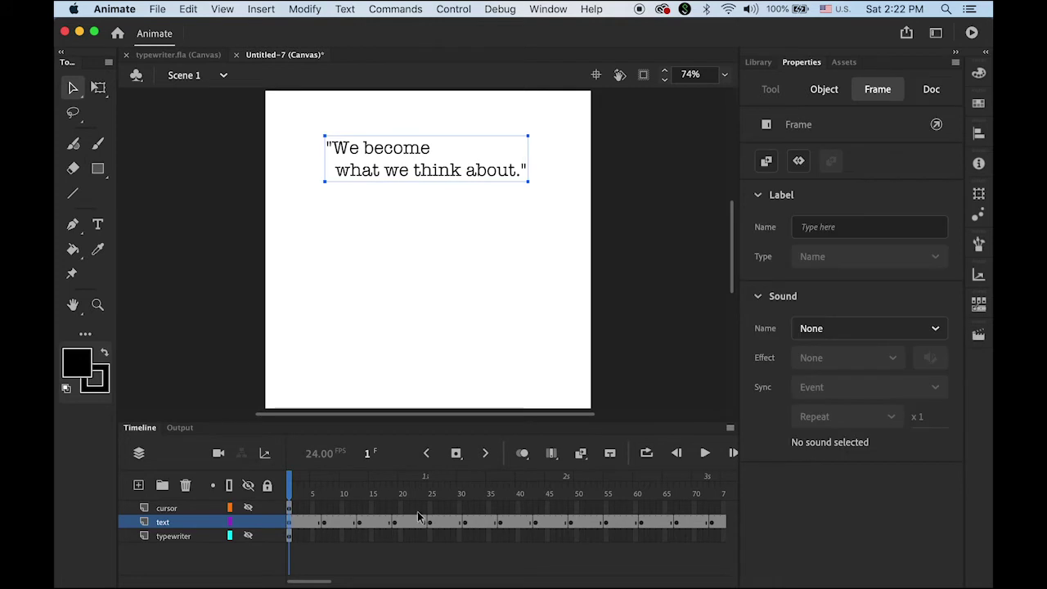
click(99, 227)
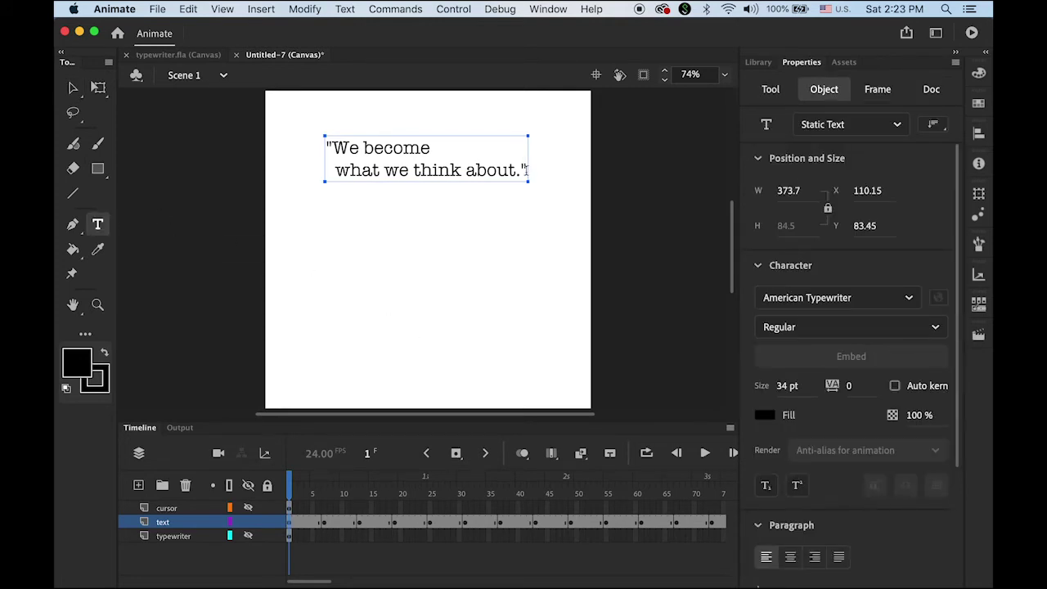
drag(525, 170, 235, 137)
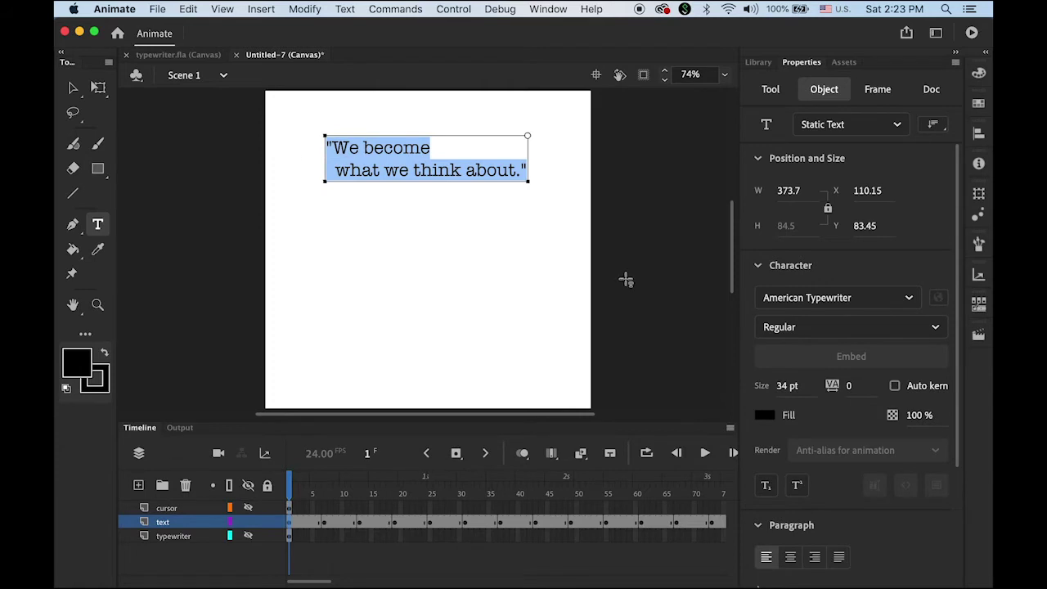
key(BackSpace)
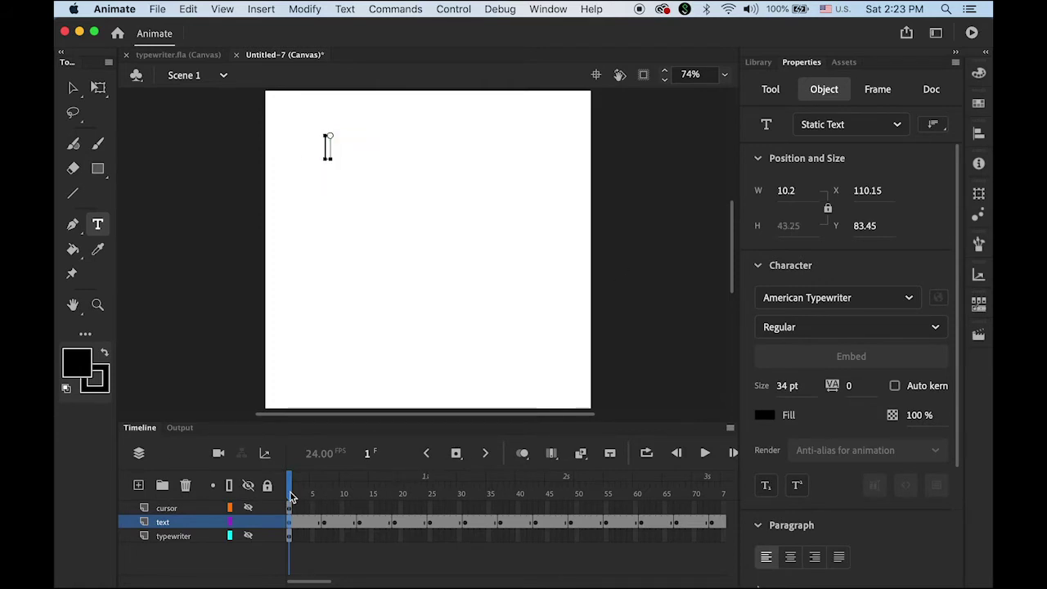
click(325, 493)
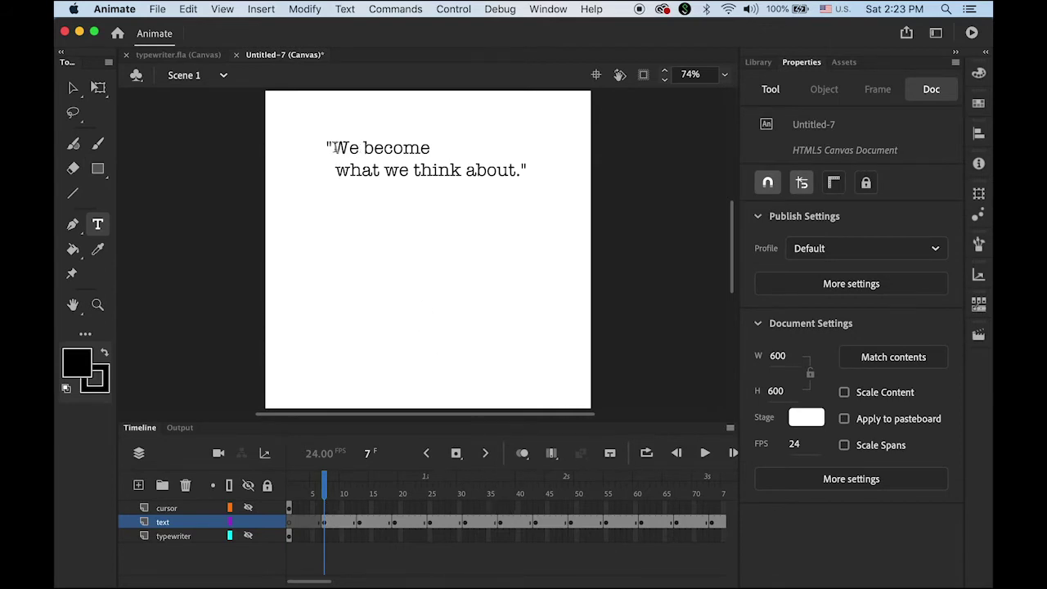
drag(333, 147, 560, 193)
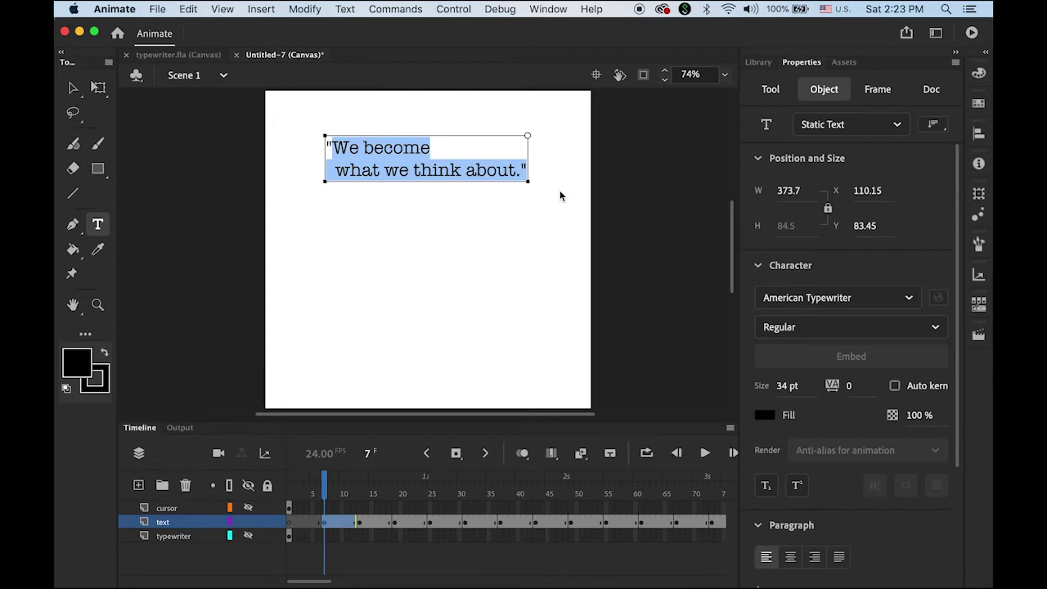
key(BackSpace)
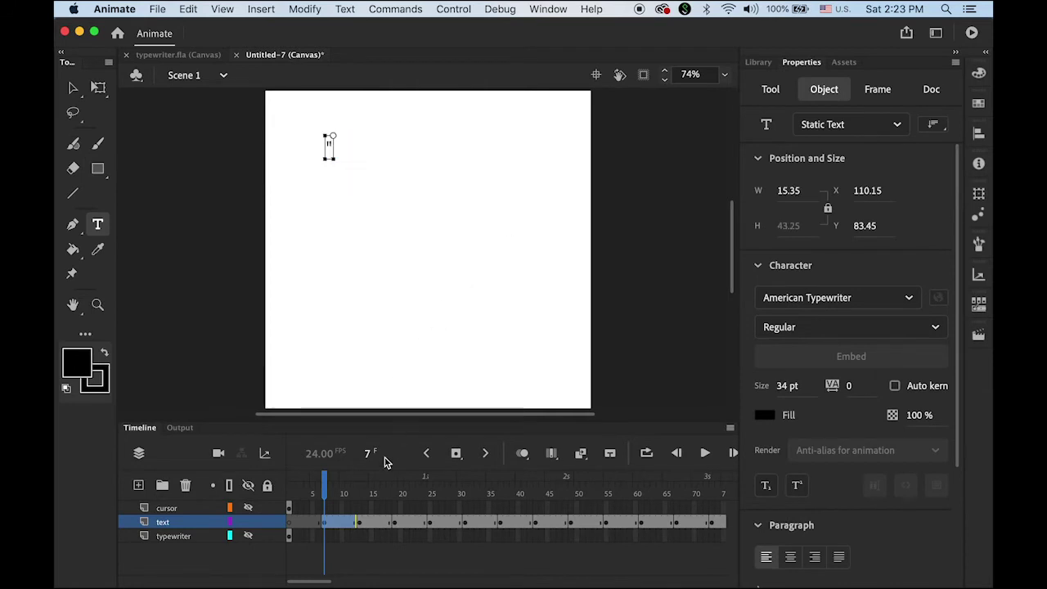
Trim the quote to '"W' on frame 13 and to '"We' on frame 19.
click(363, 521)
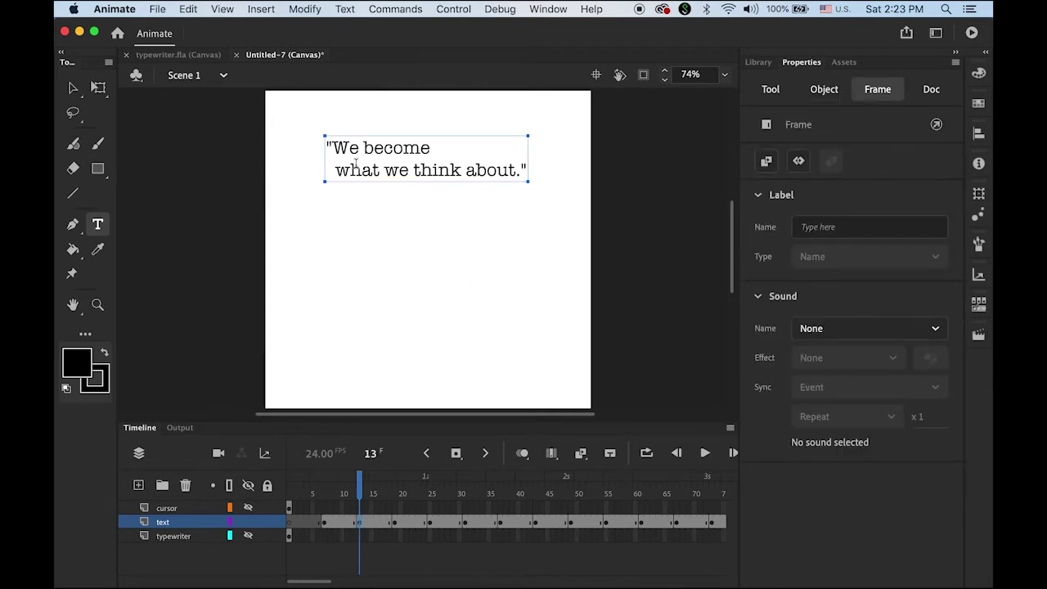
drag(348, 147, 605, 189)
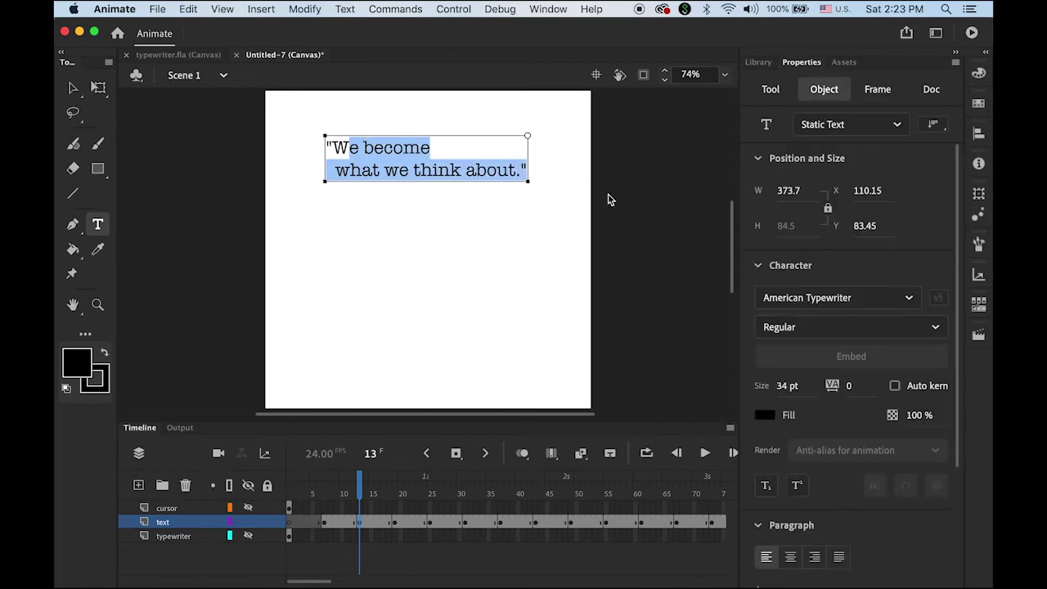
key(BackSpace)
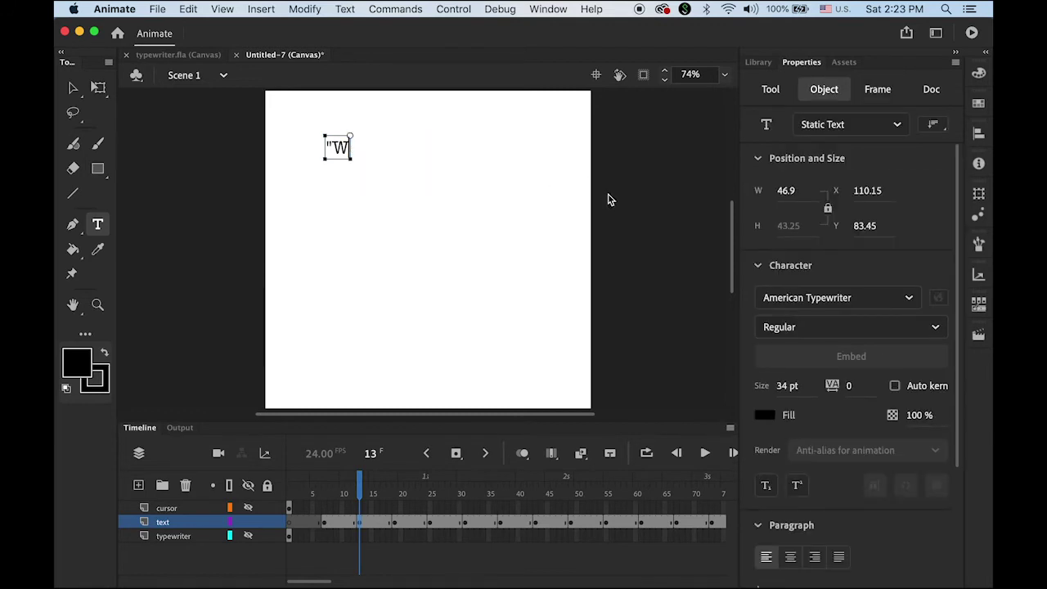
click(397, 525)
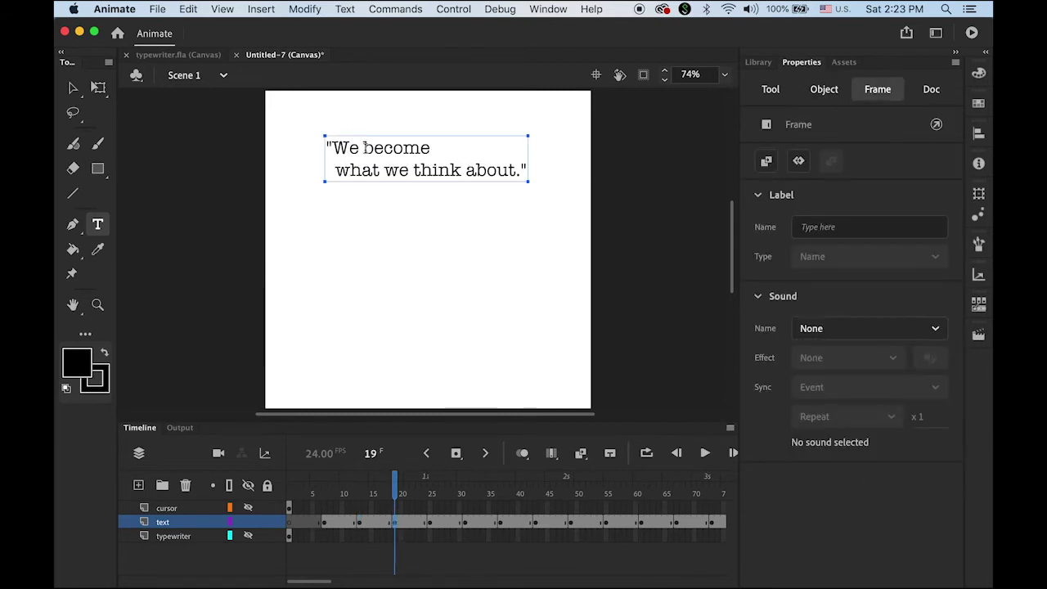
drag(363, 147, 618, 189)
key(BackSpace)
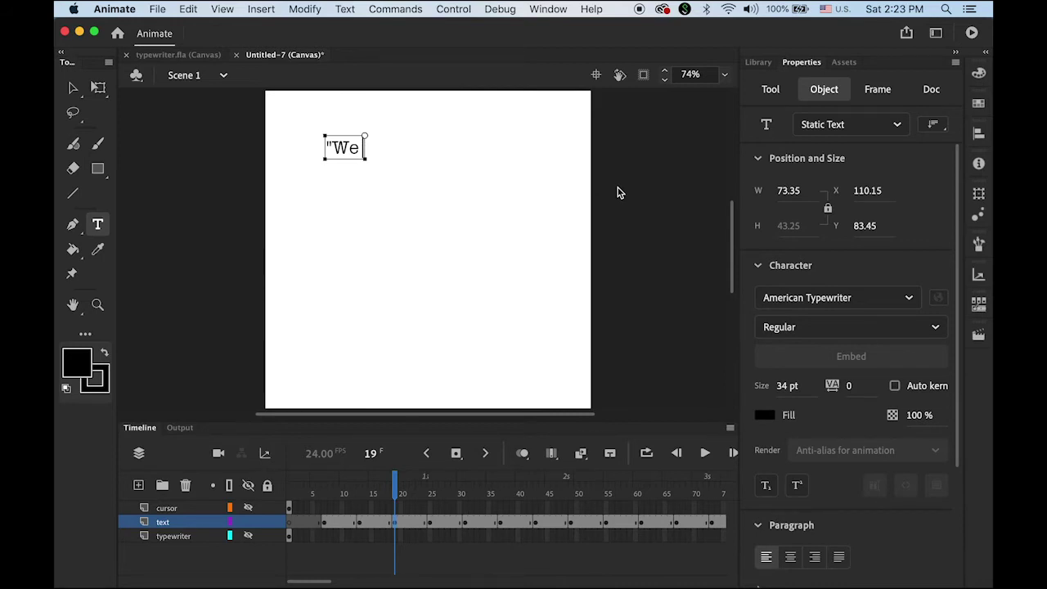
Select the trailing text on a later text keyframe, then rewind to frame 1.
click(396, 499)
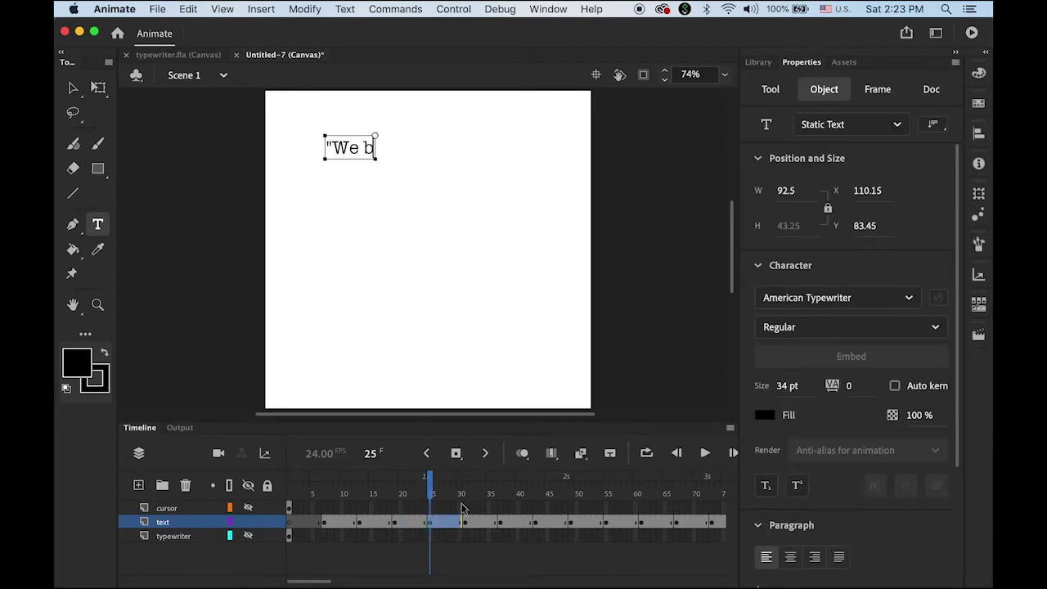
click(500, 522)
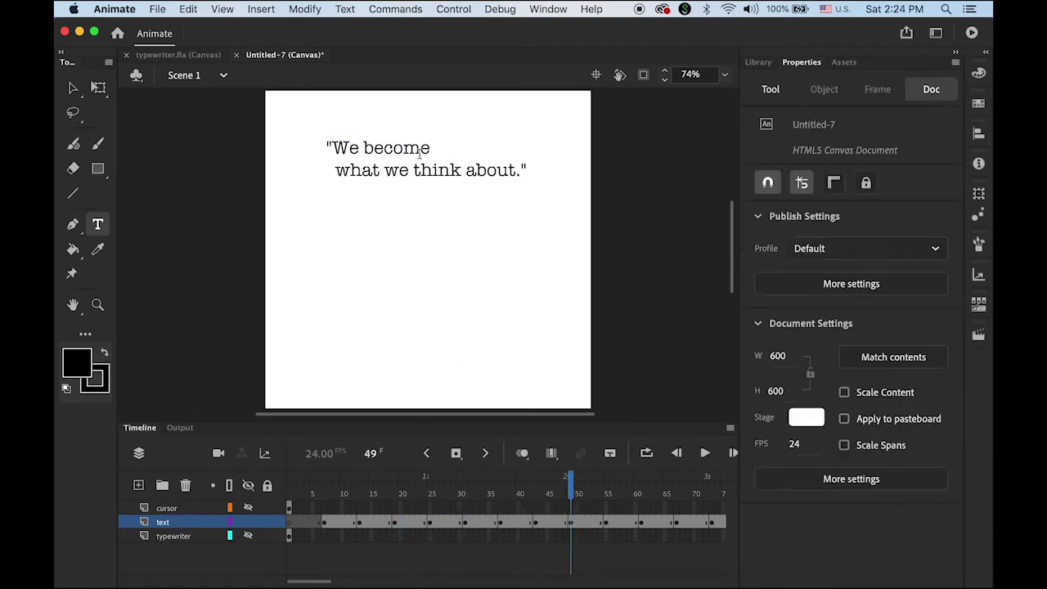
drag(444, 152, 637, 193)
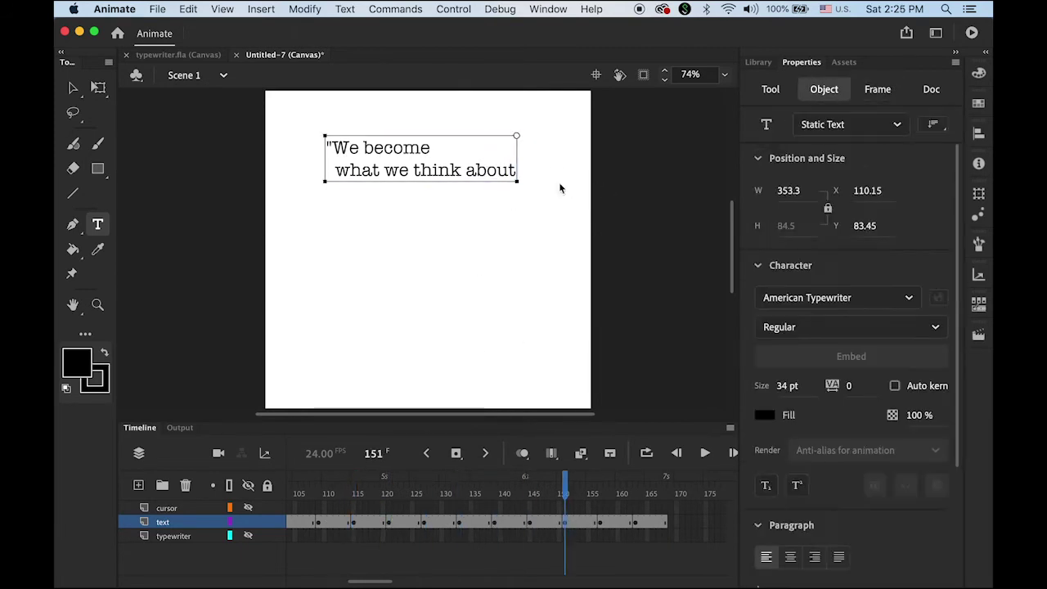
drag(620, 479, 187, 458)
click(73, 87)
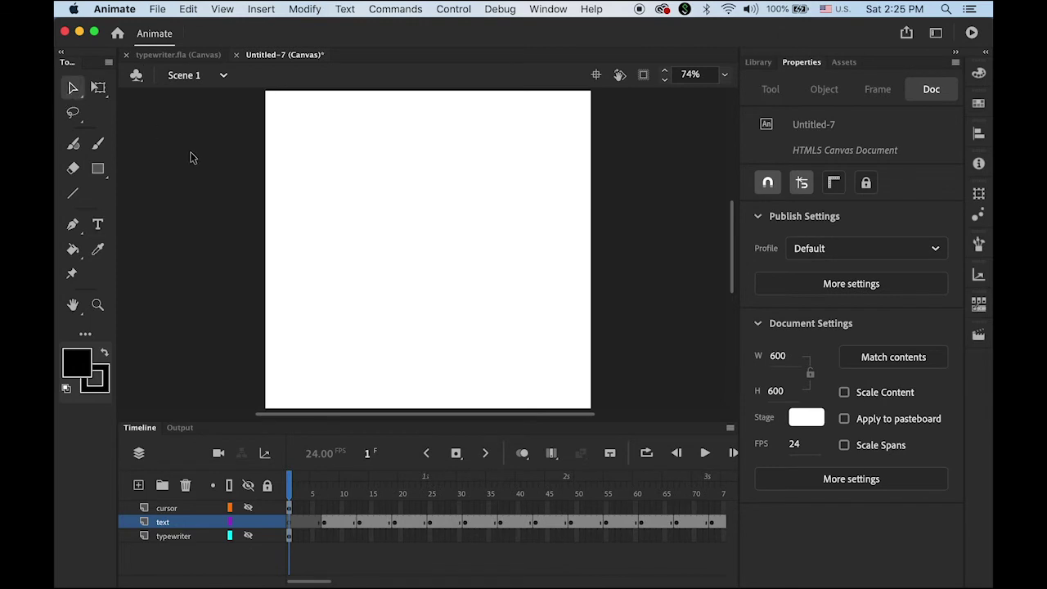
click(702, 453)
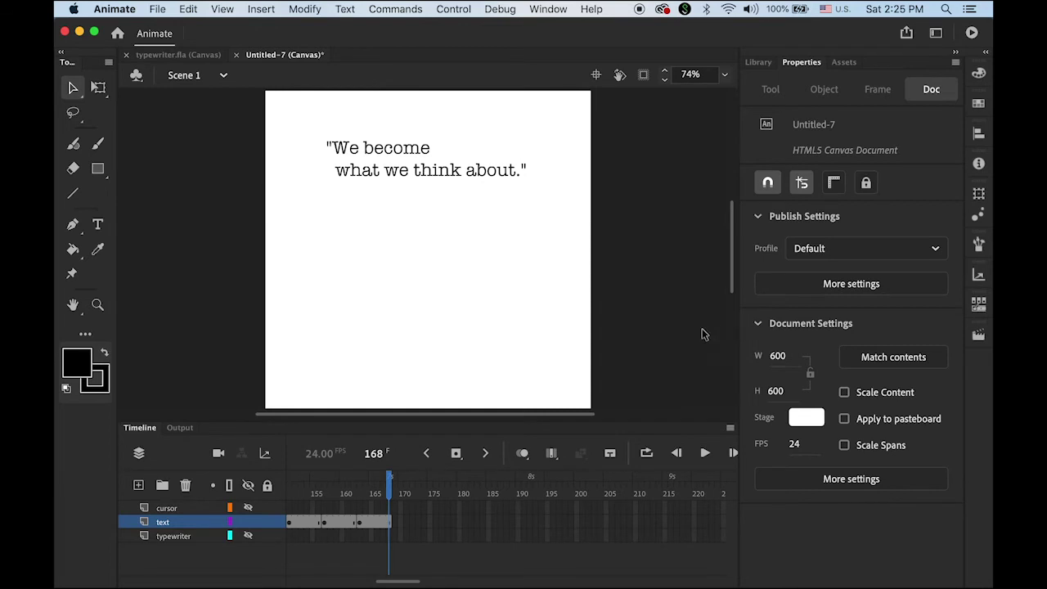
drag(391, 482, 138, 495)
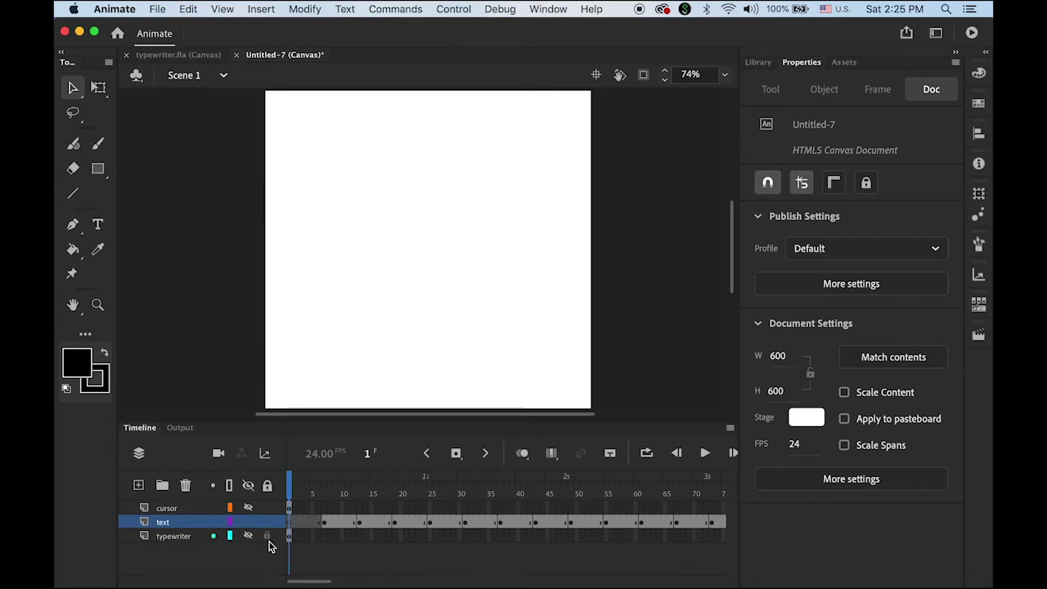
Shift all text-layer frames right so the opening quote mark appears around frame 27.
click(166, 524)
click(290, 522)
drag(315, 523, 180, 515)
click(297, 556)
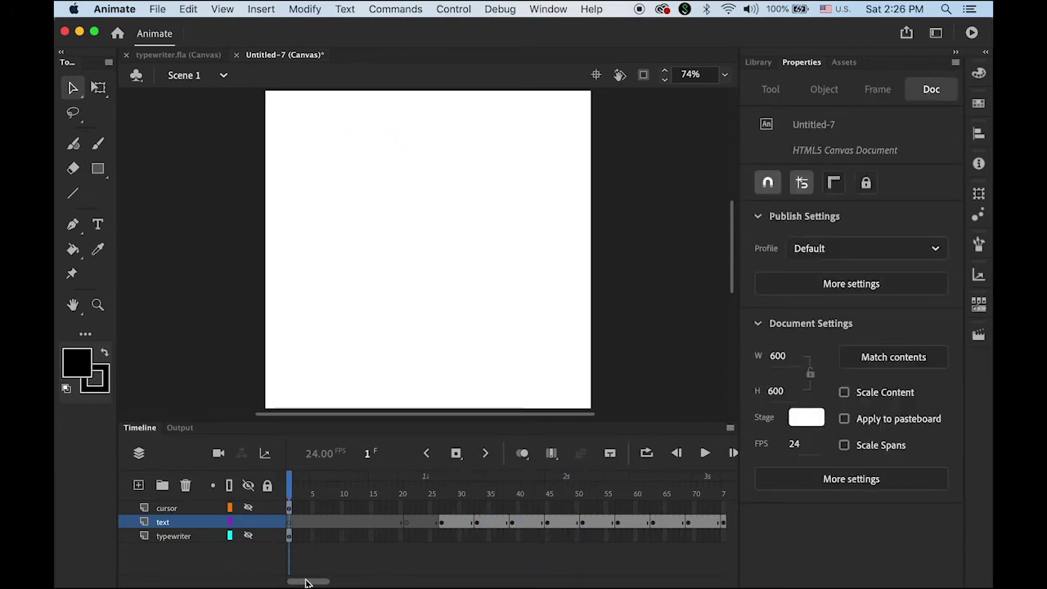
Unhide the typewriter and cursor layers and extend the typewriter photo layer to frame 188.
click(248, 537)
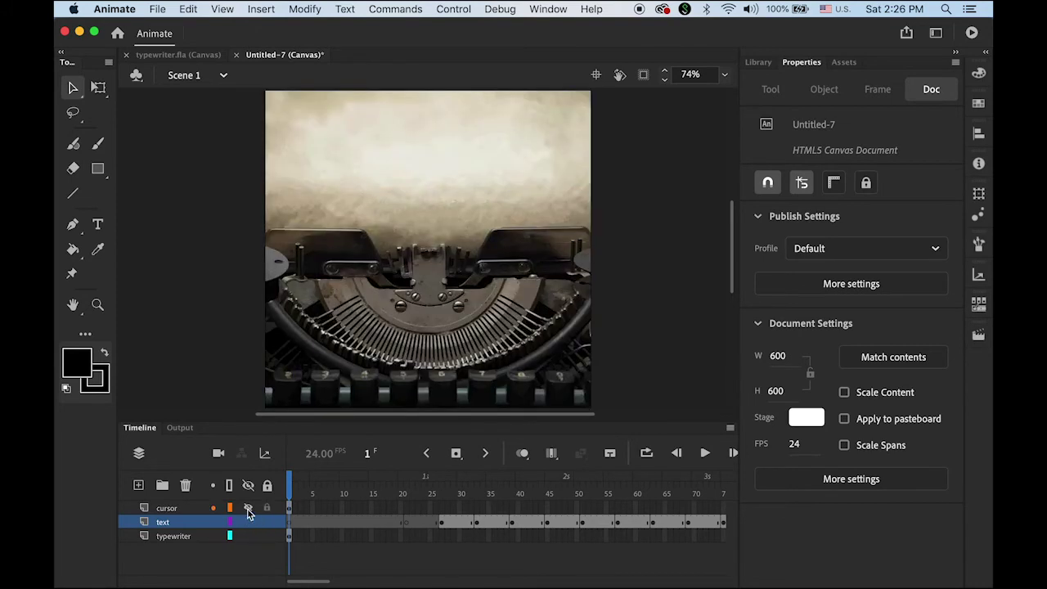
click(248, 509)
drag(323, 581, 418, 582)
click(406, 538)
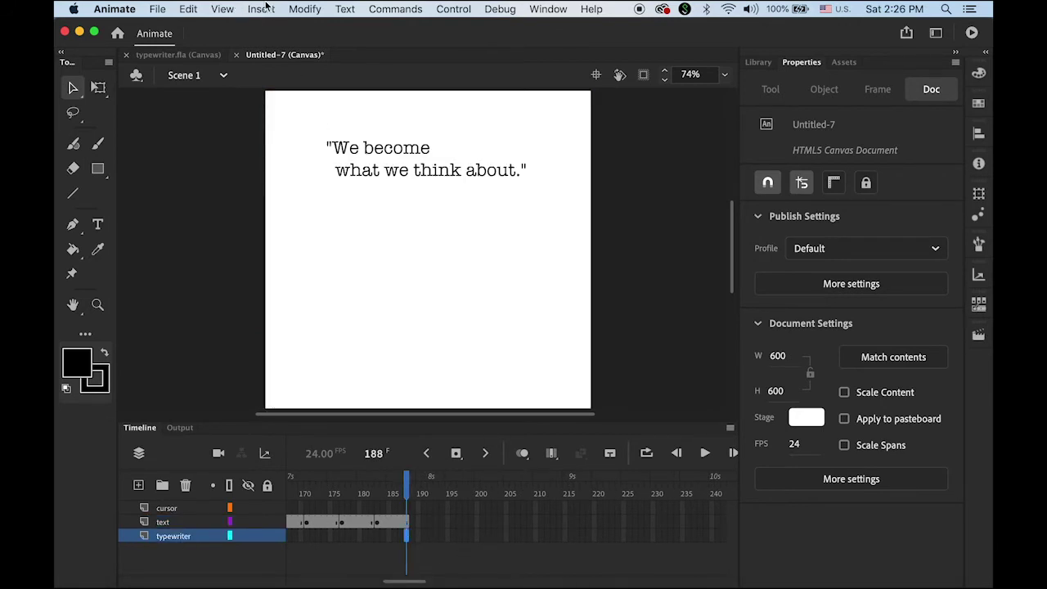
click(257, 12)
click(462, 134)
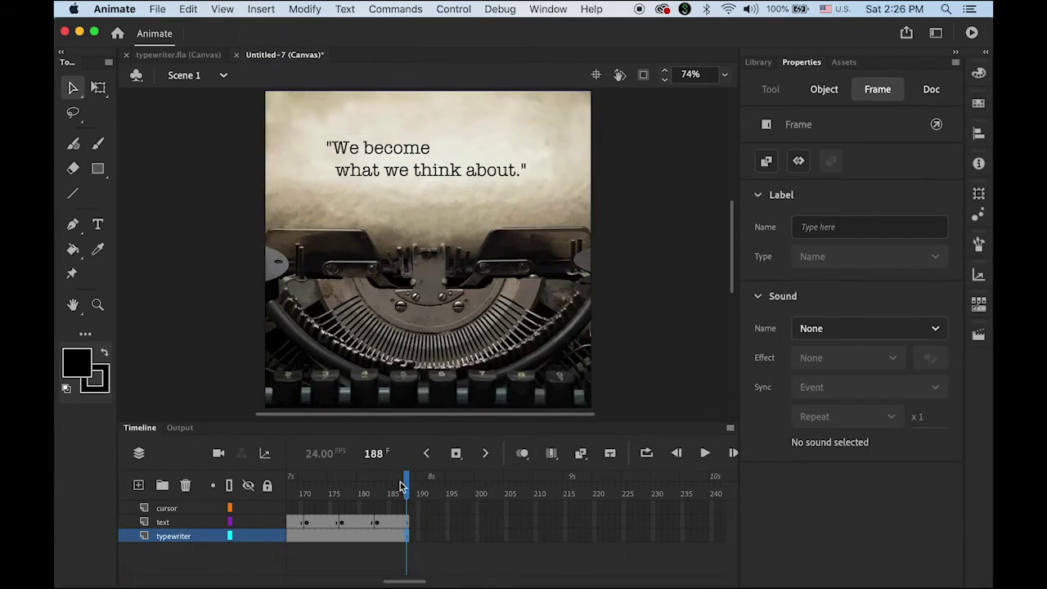
Extend the cursor layer to frame 188 as well.
click(407, 511)
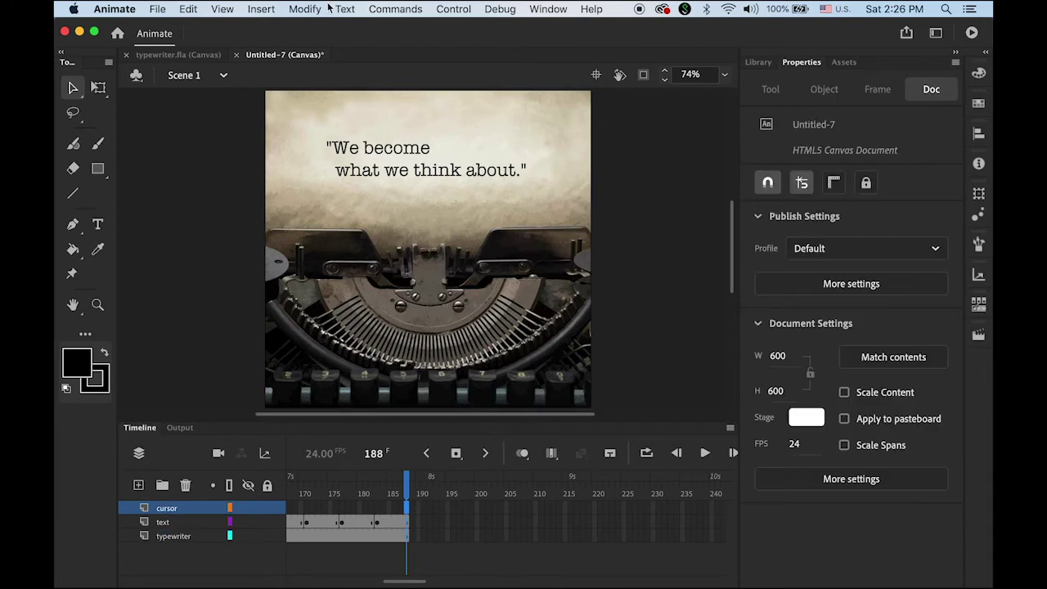
click(262, 9)
mouse_move(311, 104)
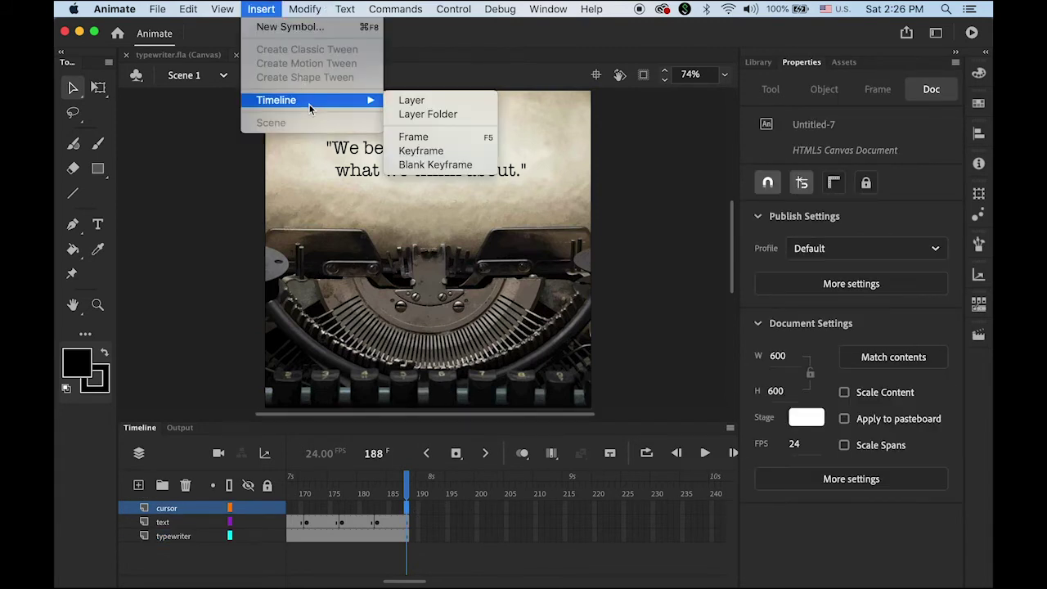
click(413, 136)
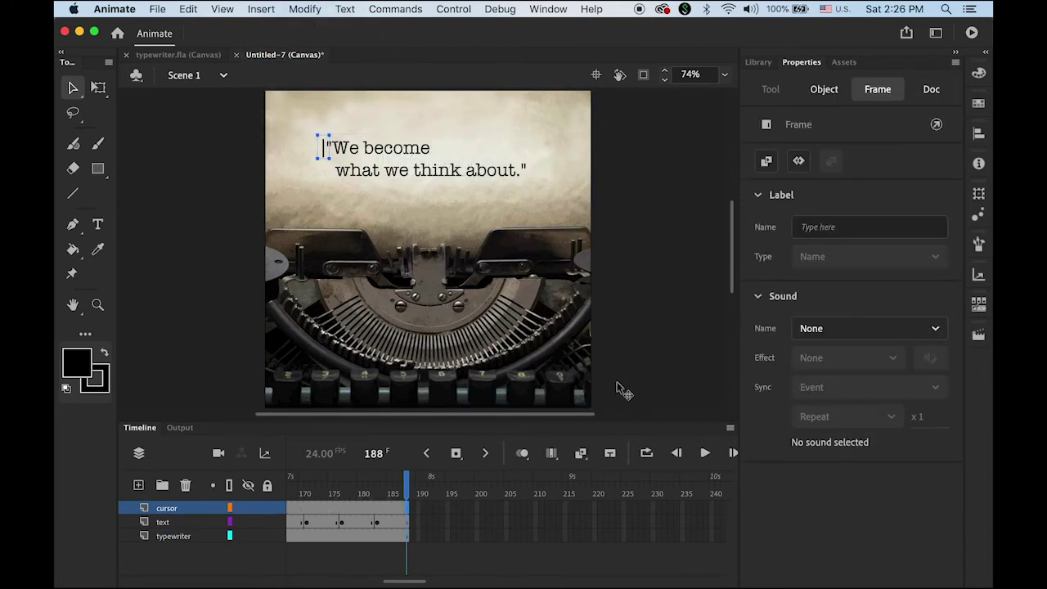
drag(404, 484, 155, 485)
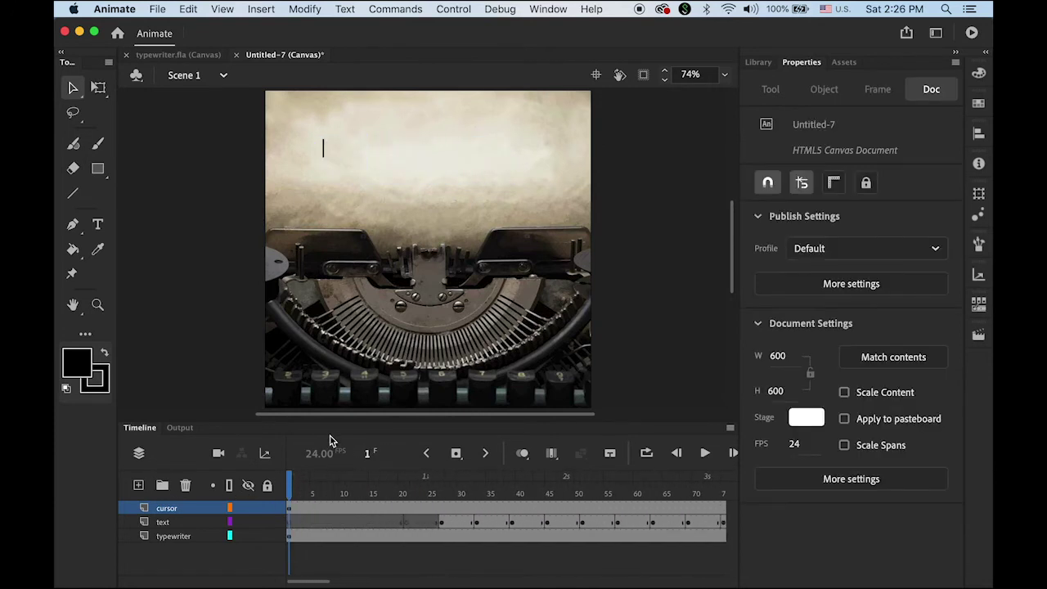
Convert the cursor bar on stage into a Graphic symbol named 'cursor'.
click(323, 147)
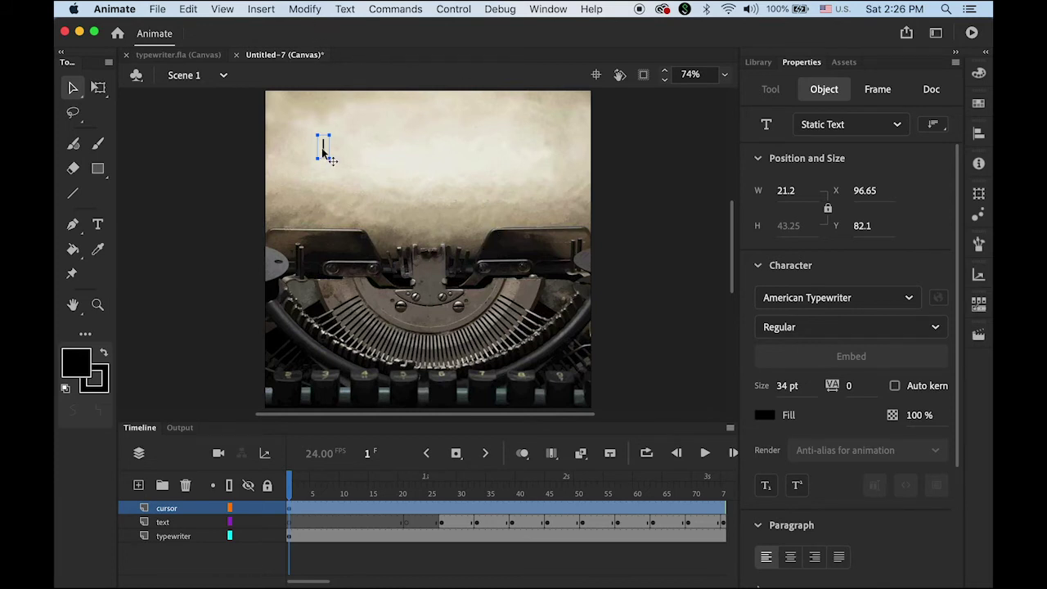
click(301, 6)
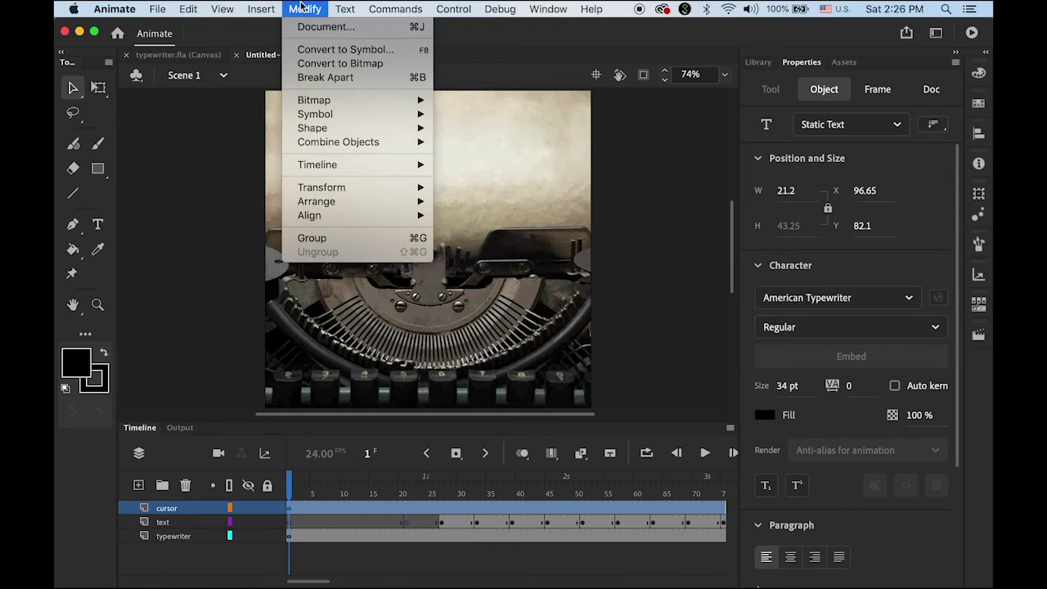
click(332, 52)
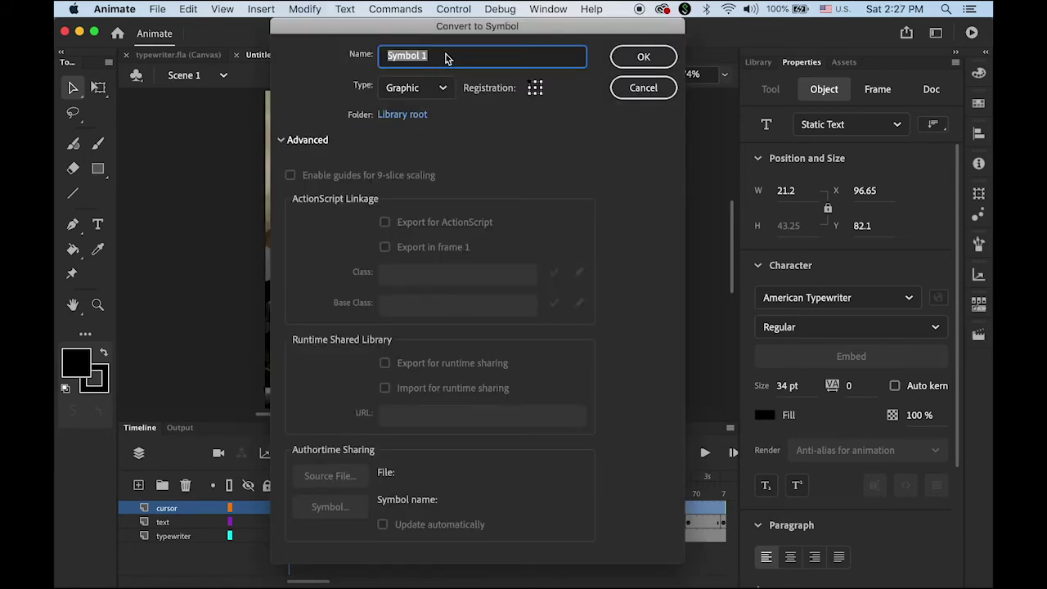
text(cursor)
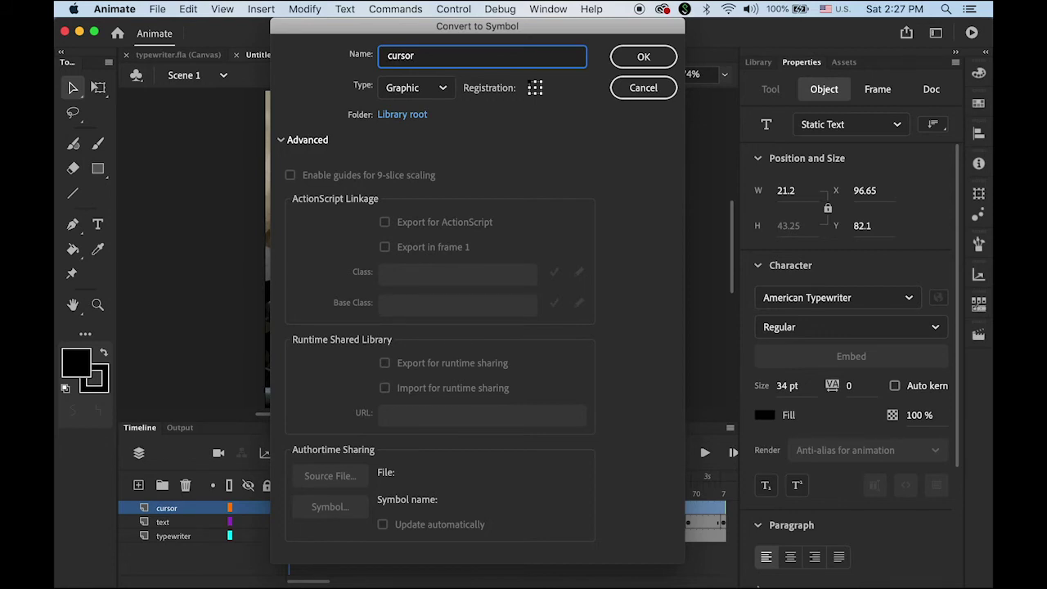
click(633, 61)
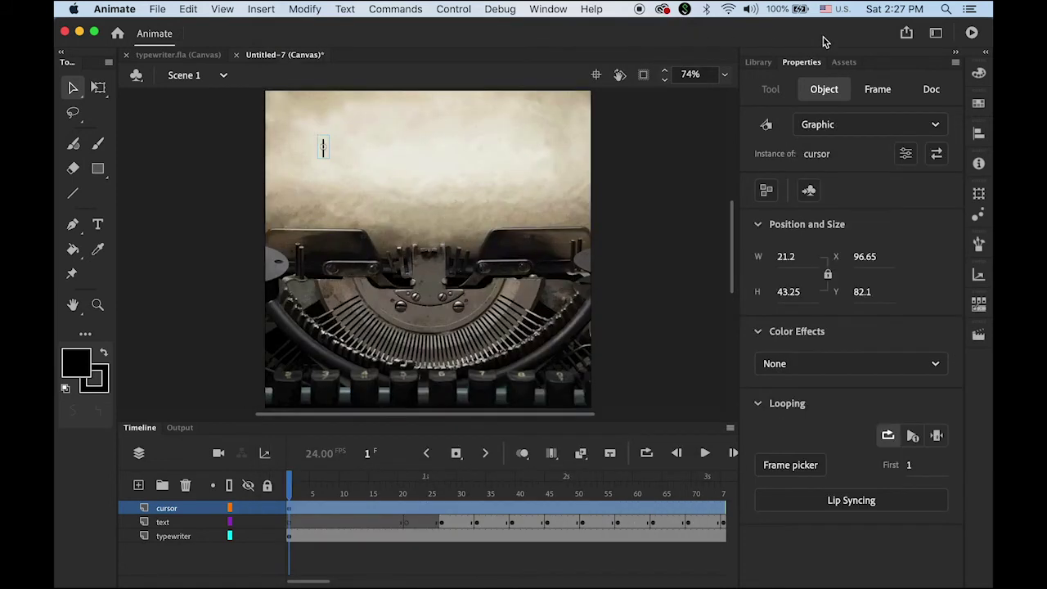
Open the cursor symbol from the Library and extend its timeline to six frames.
click(758, 62)
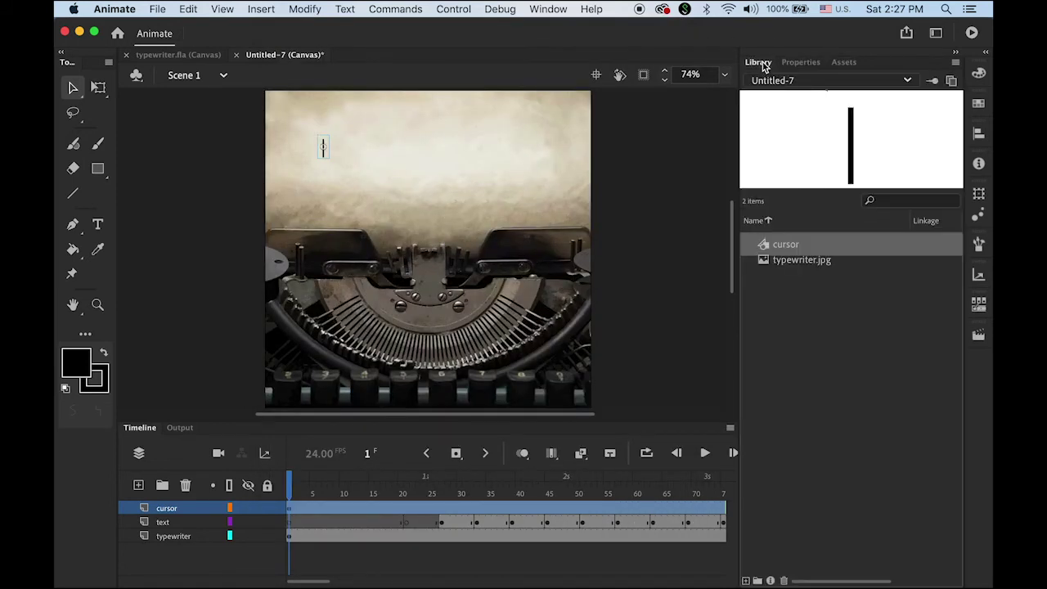
double_click(765, 243)
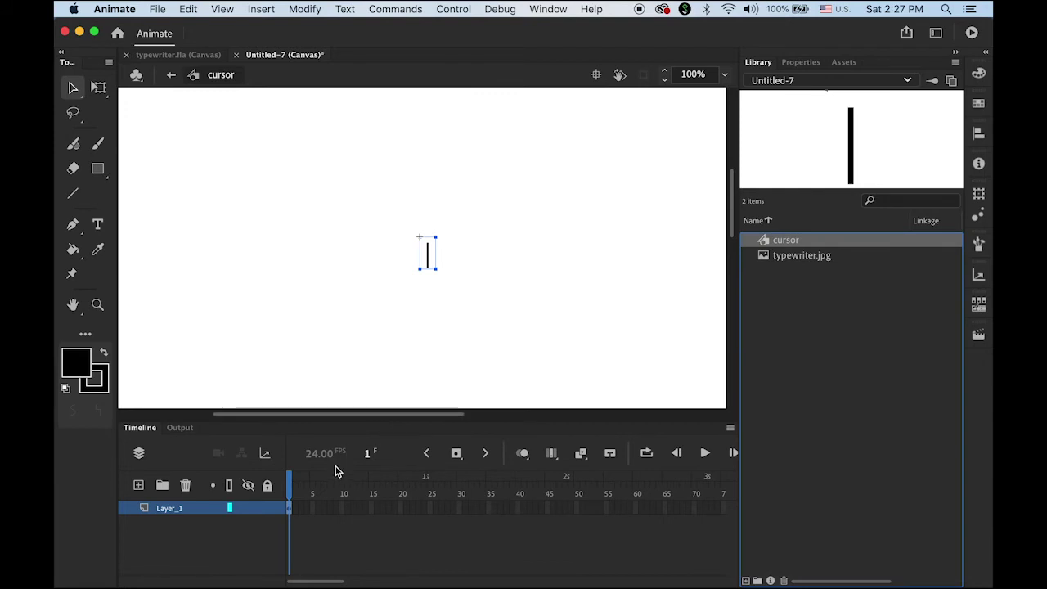
click(318, 512)
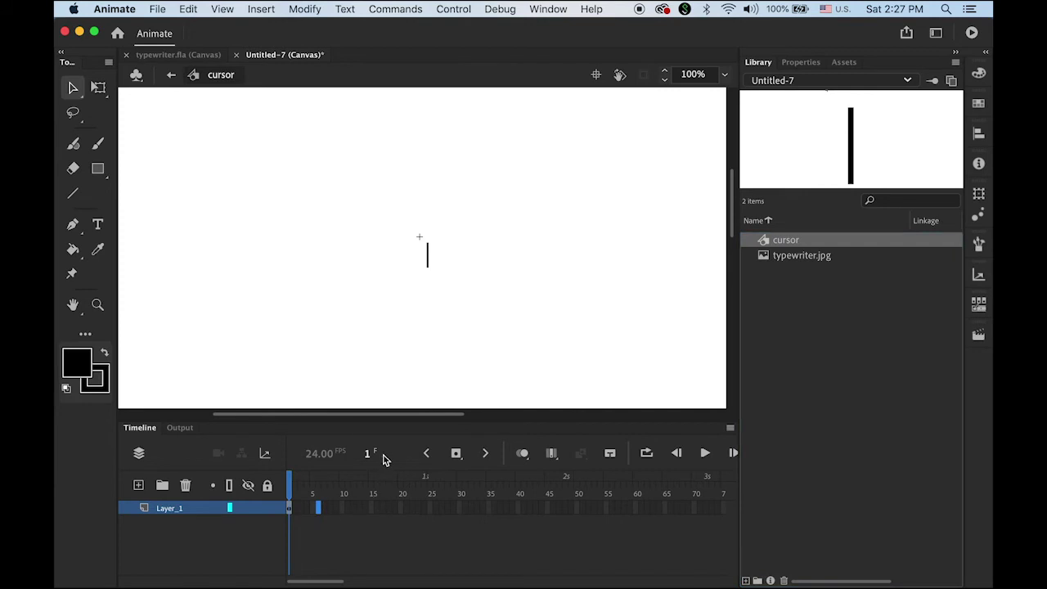
drag(286, 512, 318, 513)
click(223, 9)
mouse_move(263, 11)
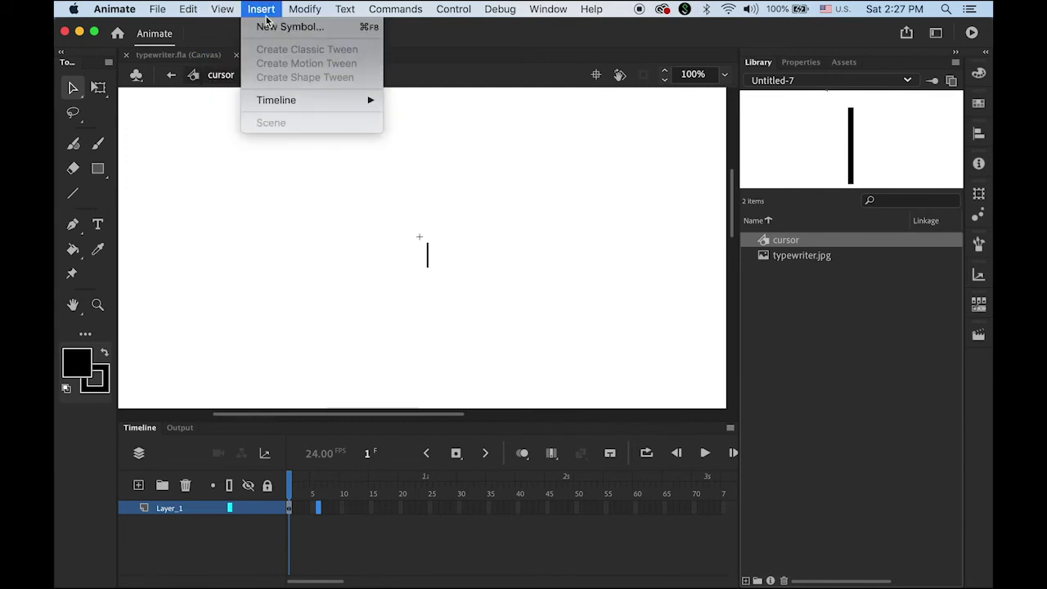
mouse_move(284, 103)
click(413, 137)
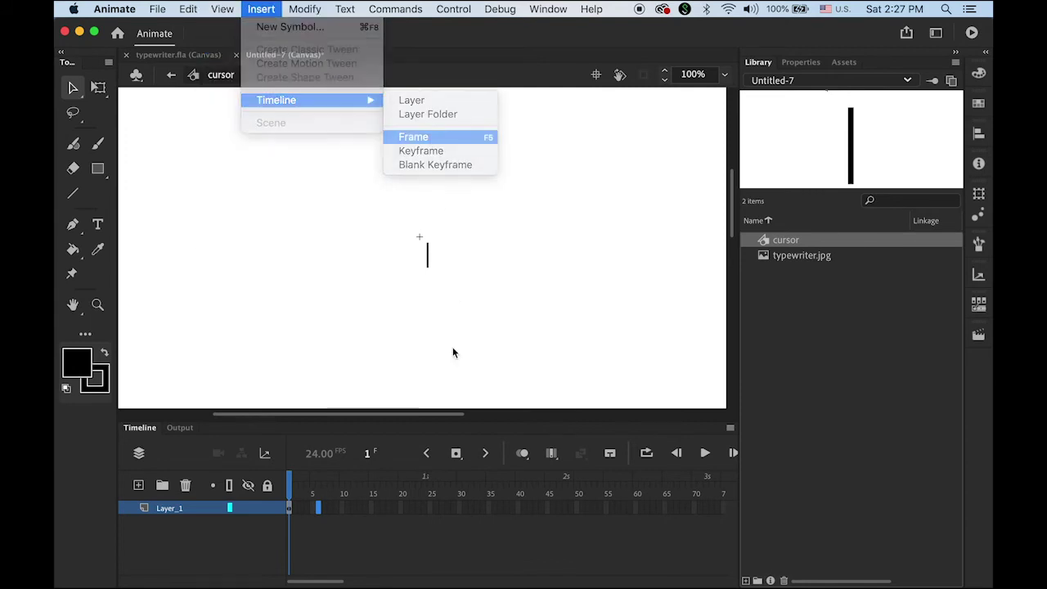
Insert a blank keyframe at frame 4 so the cursor blinks, then return to Scene 1.
mouse_move(317, 494)
mouse_down()
mouse_move(289, 492)
mouse_move(318, 496)
mouse_move(311, 507)
mouse_up()
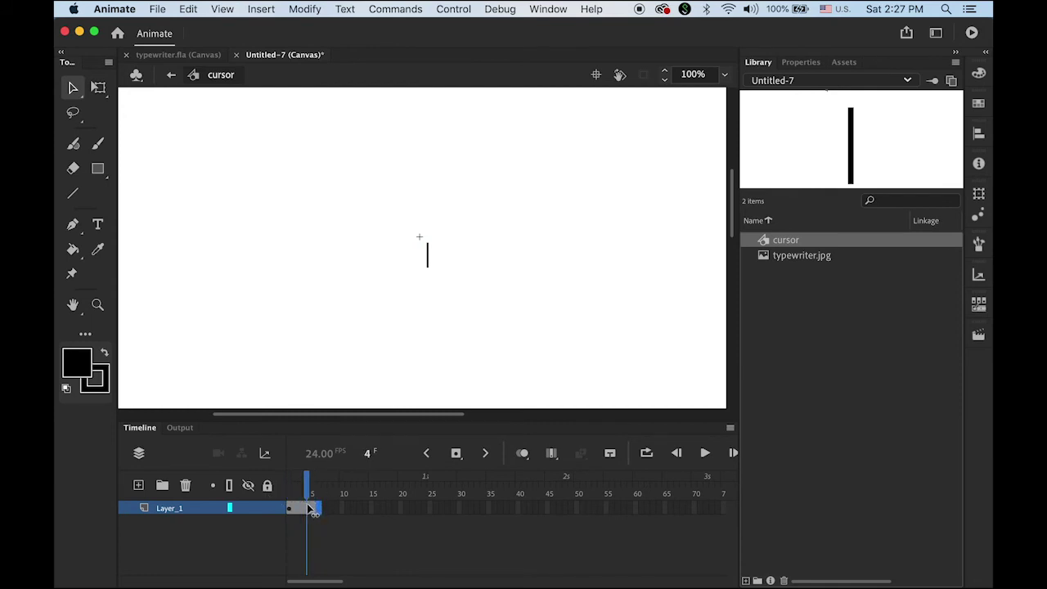
click(372, 544)
click(261, 9)
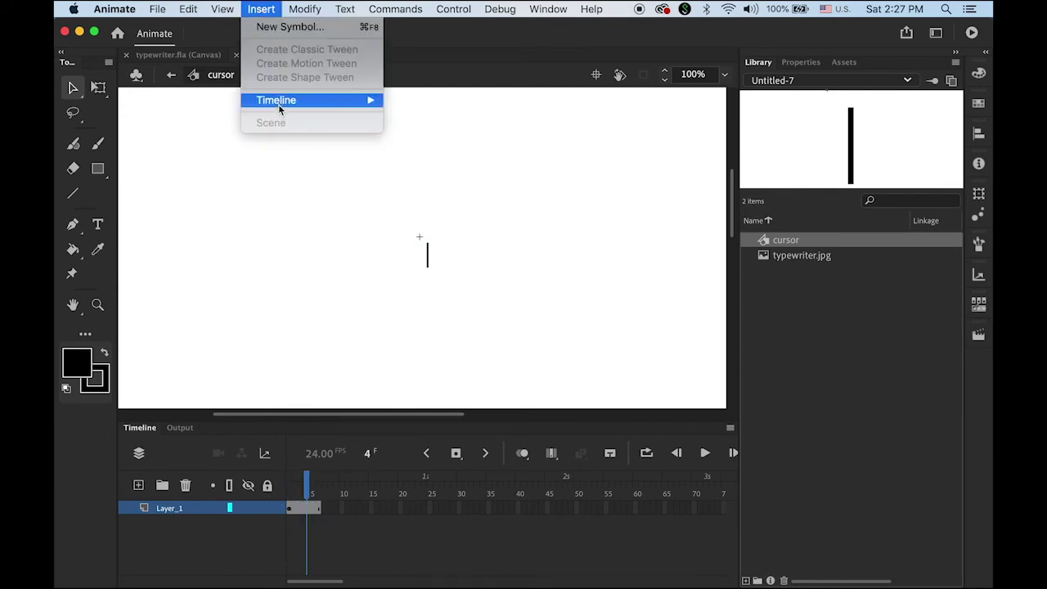
mouse_move(280, 105)
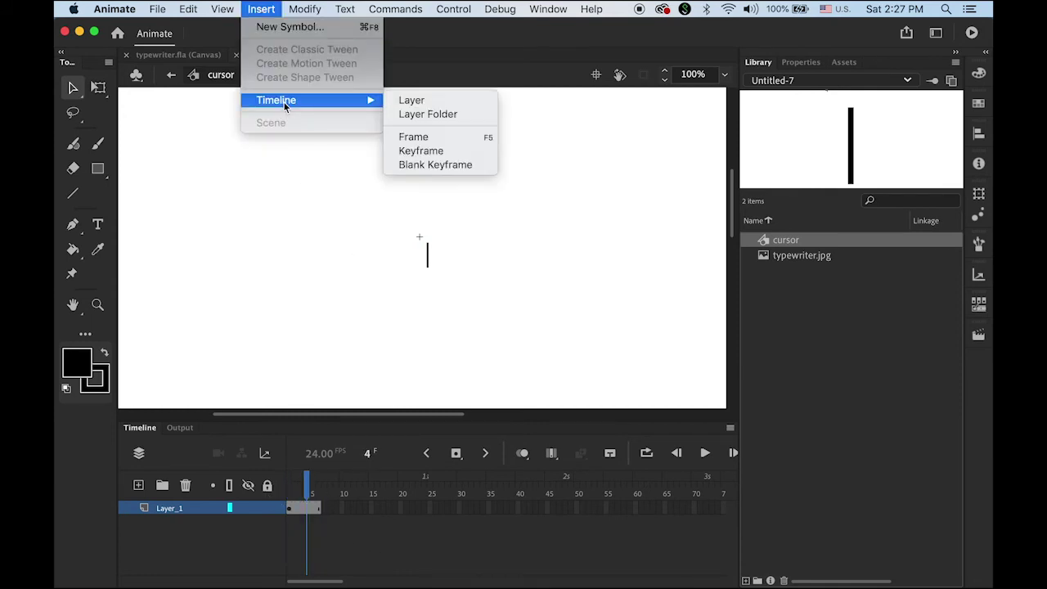
click(431, 164)
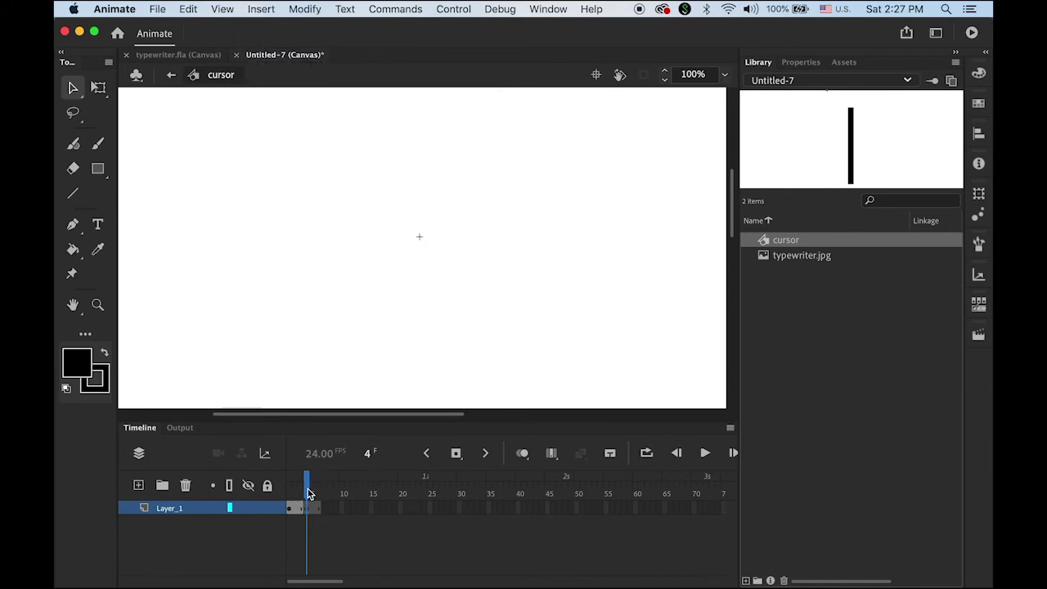
drag(309, 494, 273, 494)
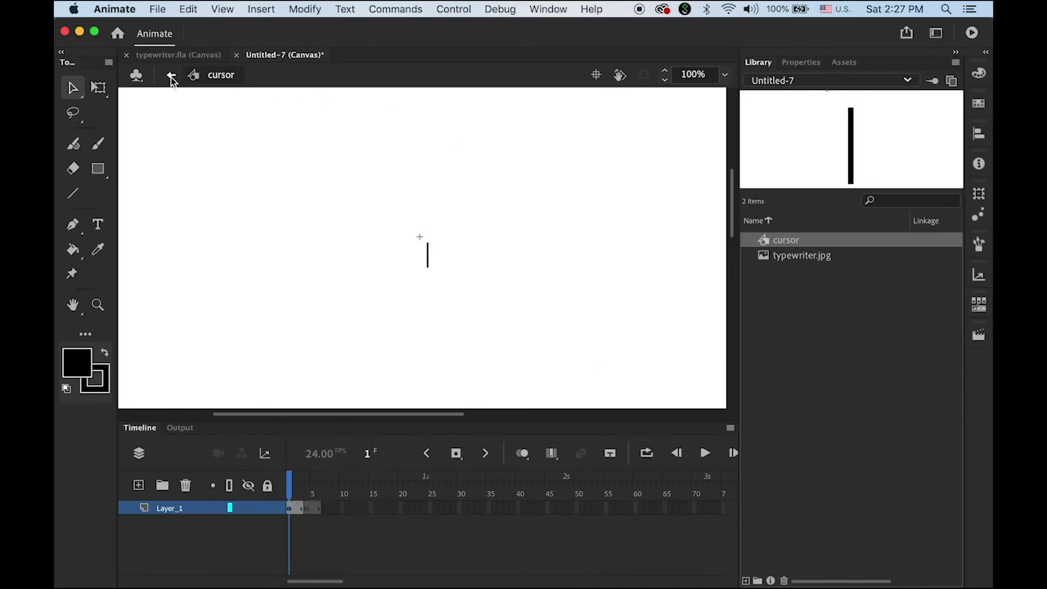
click(171, 76)
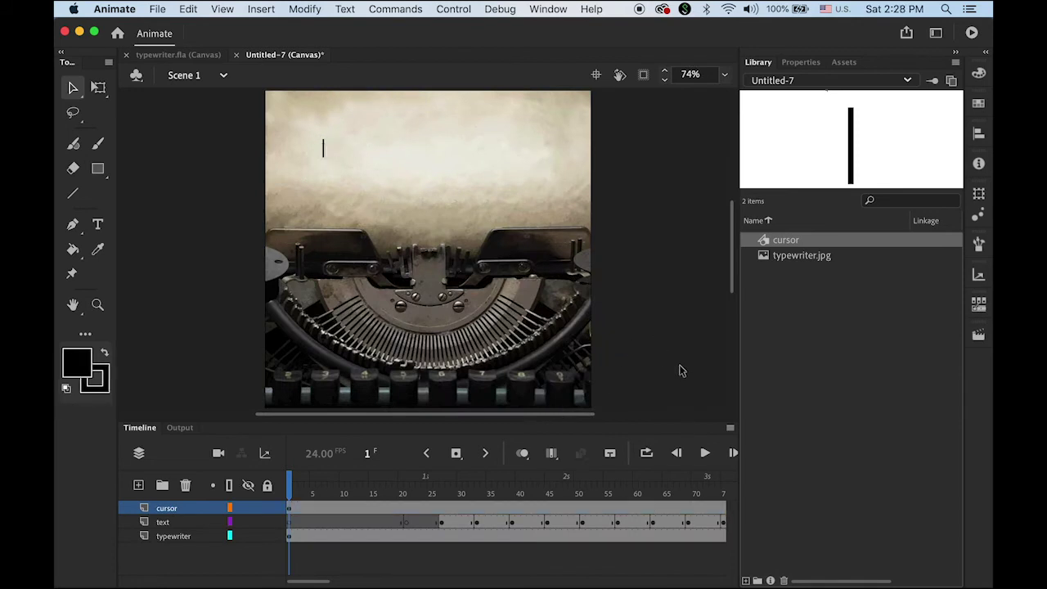
Test-play the typewriter animation in Chrome, then switch back to Animate.
key(super+Return)
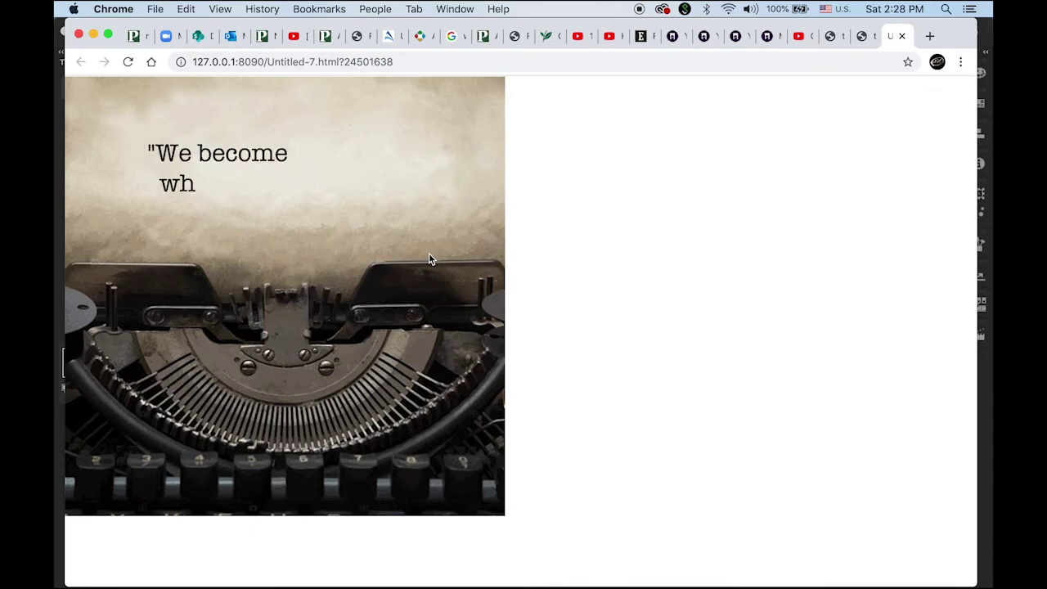
key(super+Tab)
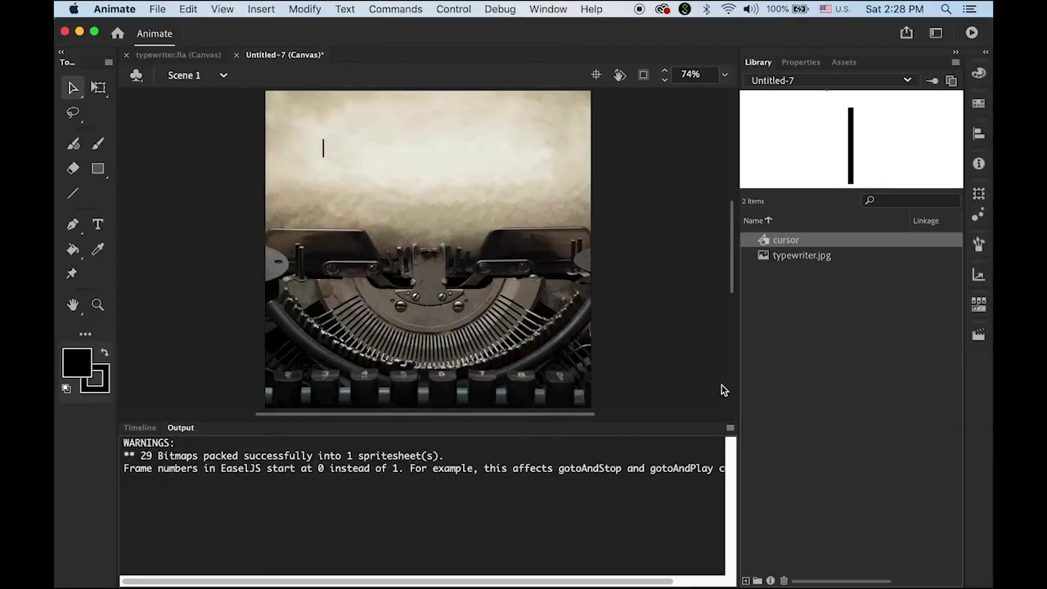
Add a cursor keyframe at frame 27 and nudge the bar past the opening quote.
click(142, 428)
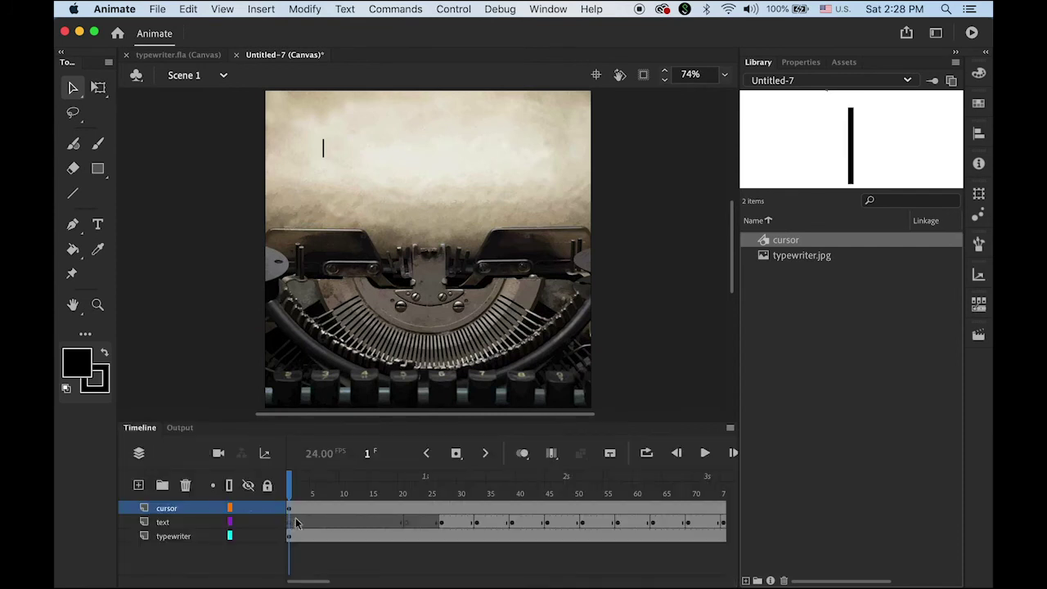
drag(292, 489, 439, 511)
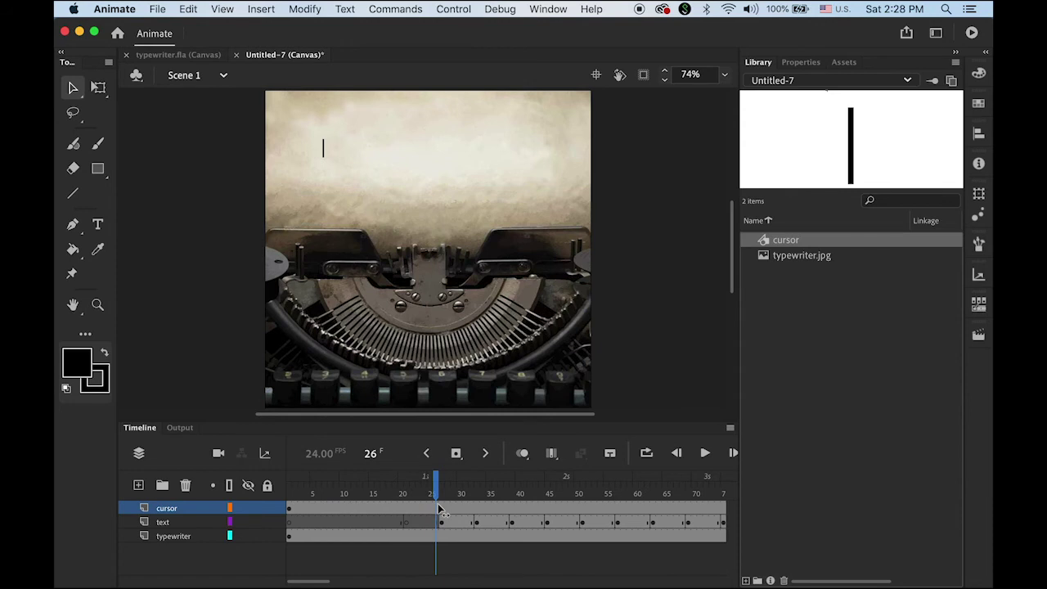
click(440, 509)
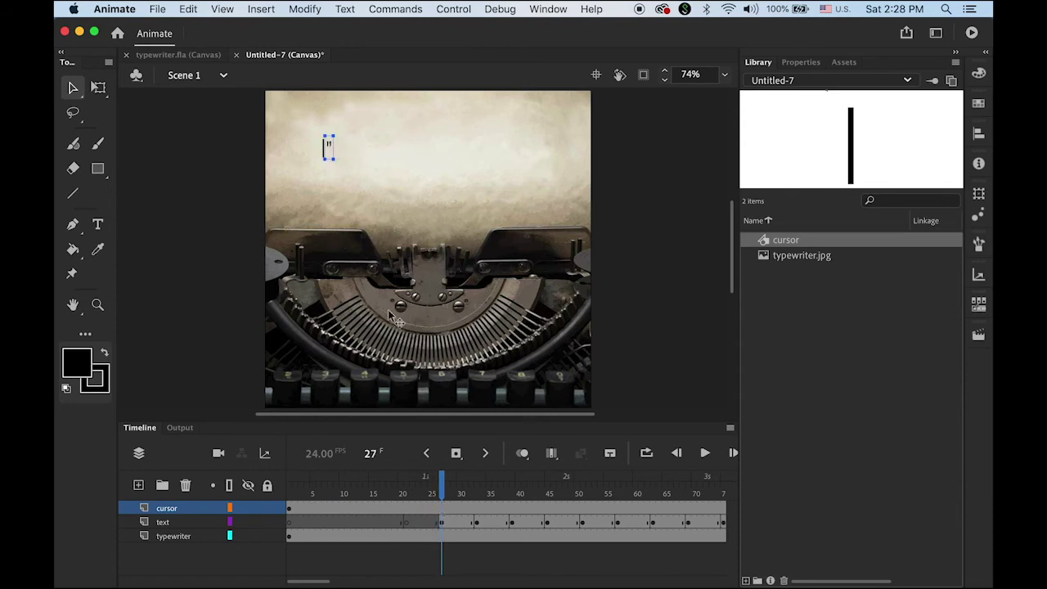
key(F6)
key(Right)
key(Right)
key(Right)
key(Right)
key(Right)
key(Right)
key(Right)
key(Right)
Add cursor keyframes at frames 33 and 39, nudging the bar after 'W' and 'We'.
drag(442, 493, 477, 499)
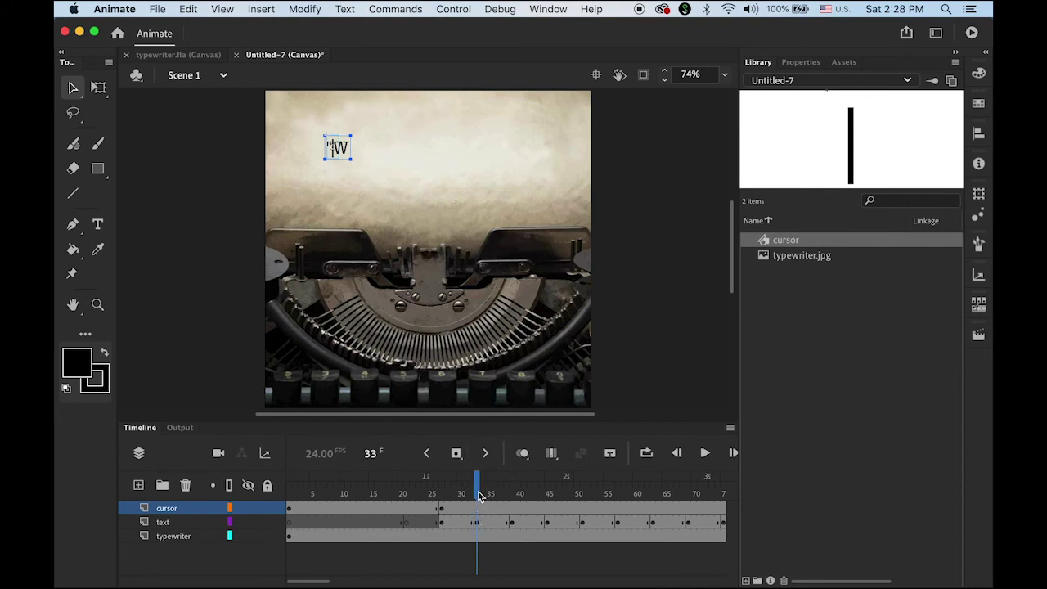
click(458, 458)
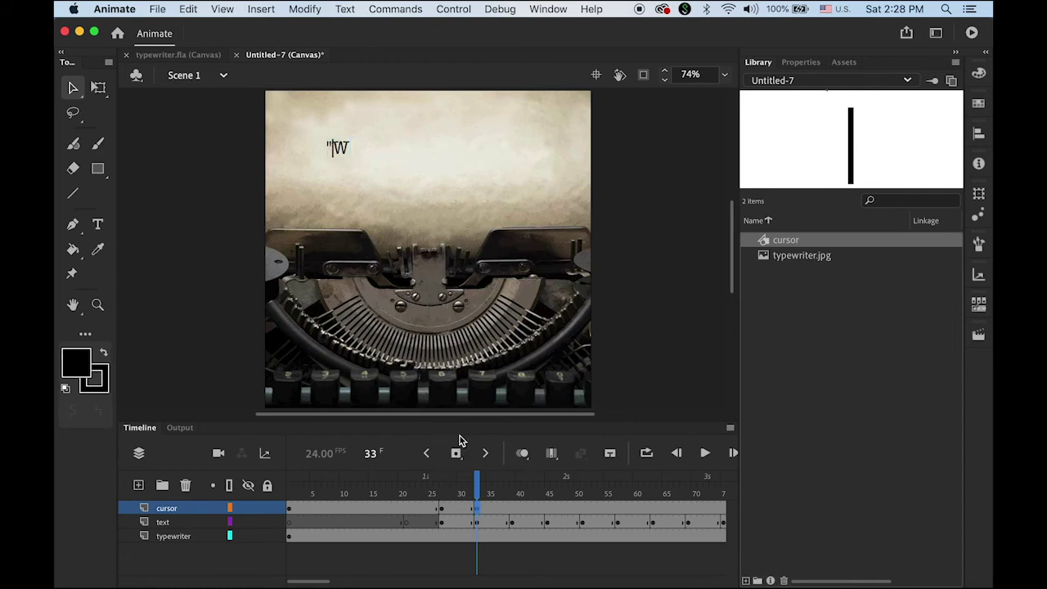
click(477, 508)
key(Right)
key(Right)
key(Right)
key(Right)
key(Right)
key(Right)
key(Right)
key(Right)
key(Right)
key(Right)
key(Right)
key(Right)
key(Right)
key(Right)
key(Right)
key(Right)
key(Right)
key(Right)
key(Right)
key(Right)
key(Right)
key(Right)
key(Right)
key(Right)
key(Right)
key(Right)
click(511, 508)
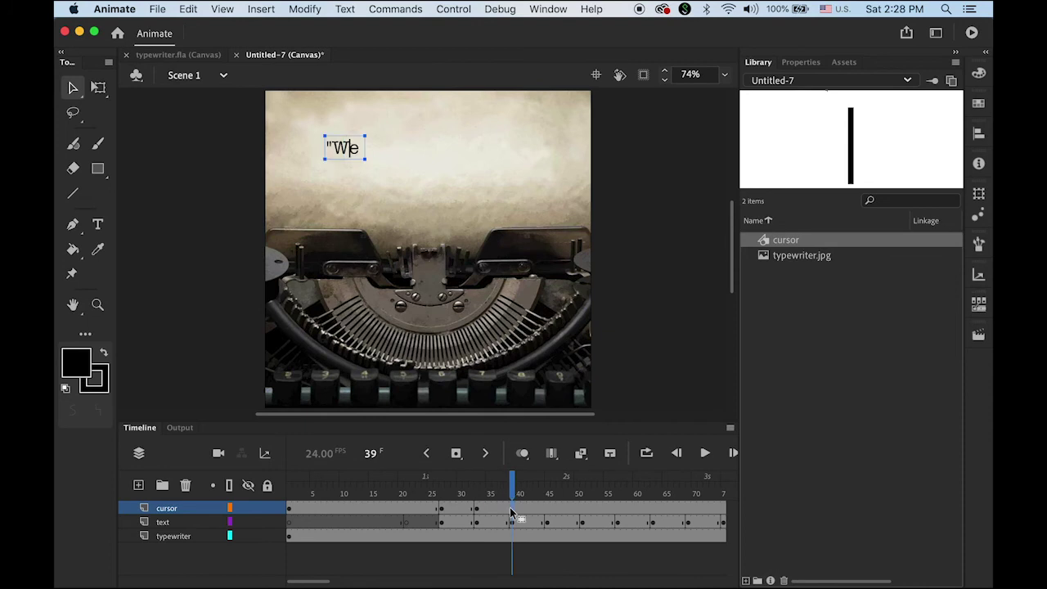
click(456, 454)
key(Right)
key(Right)
key(Right)
key(Right)
key(Right)
key(Right)
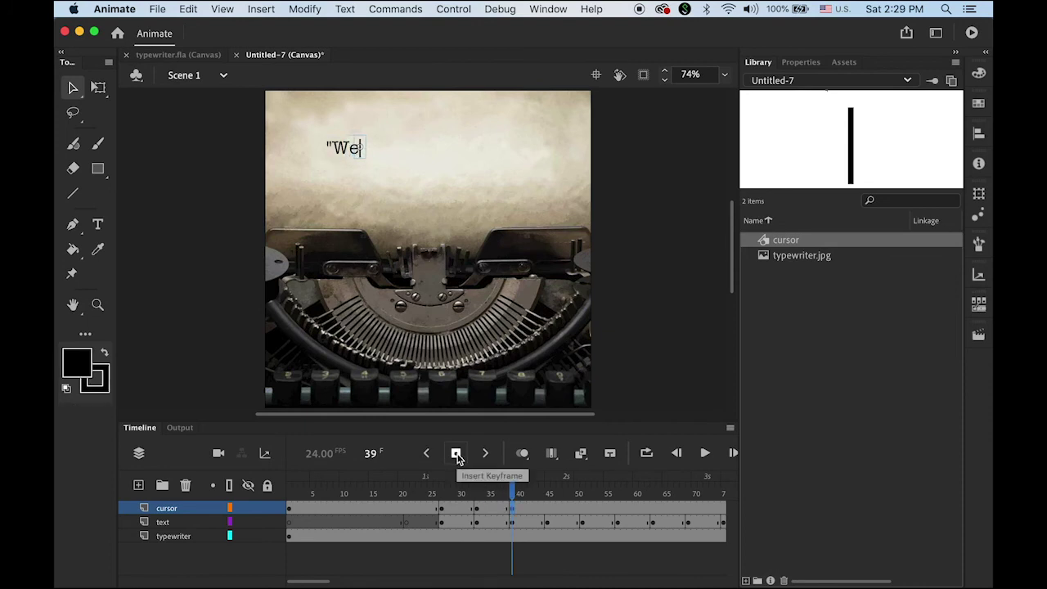
Continue adding cursor keyframes every 6 frames from frame 45, moving the bar right, through the closing quote.
click(548, 508)
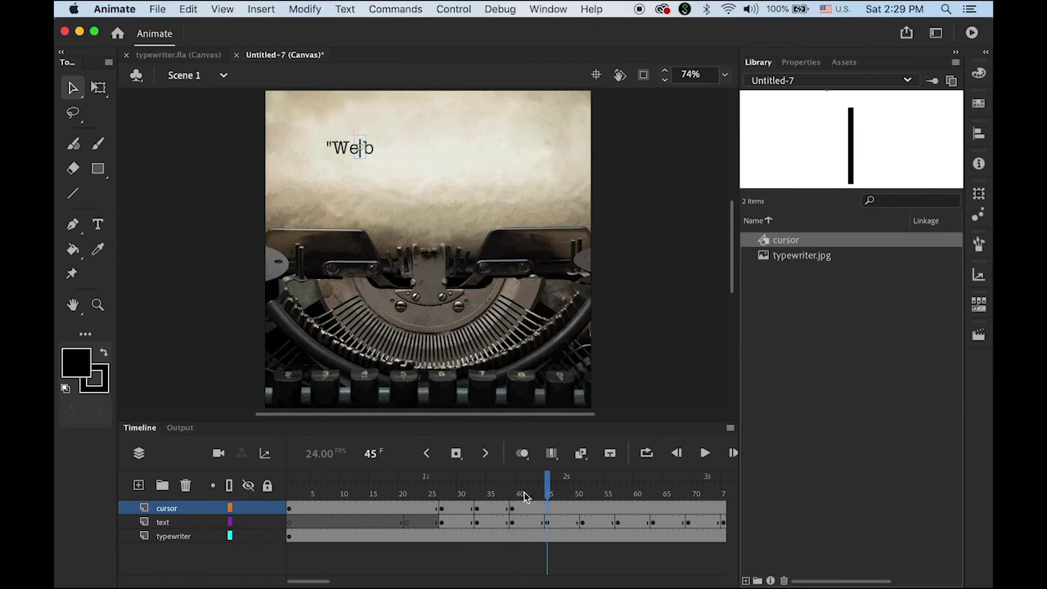
click(456, 454)
key(shift+Right)
key(shift+Right)
key(shift+Right)
click(485, 452)
click(456, 453)
click(485, 452)
click(456, 453)
click(485, 453)
click(720, 508)
key(shift+Right)
key(shift+Right)
click(456, 452)
click(485, 453)
click(485, 452)
click(457, 452)
click(485, 453)
click(456, 452)
click(485, 452)
click(456, 452)
click(485, 452)
click(485, 452)
click(456, 452)
click(485, 452)
click(456, 452)
click(485, 453)
click(457, 452)
click(485, 452)
click(456, 452)
key(period)
key(F6)
key(period)
key(F6)
key(period)
key(F6)
key(period)
key(F6)
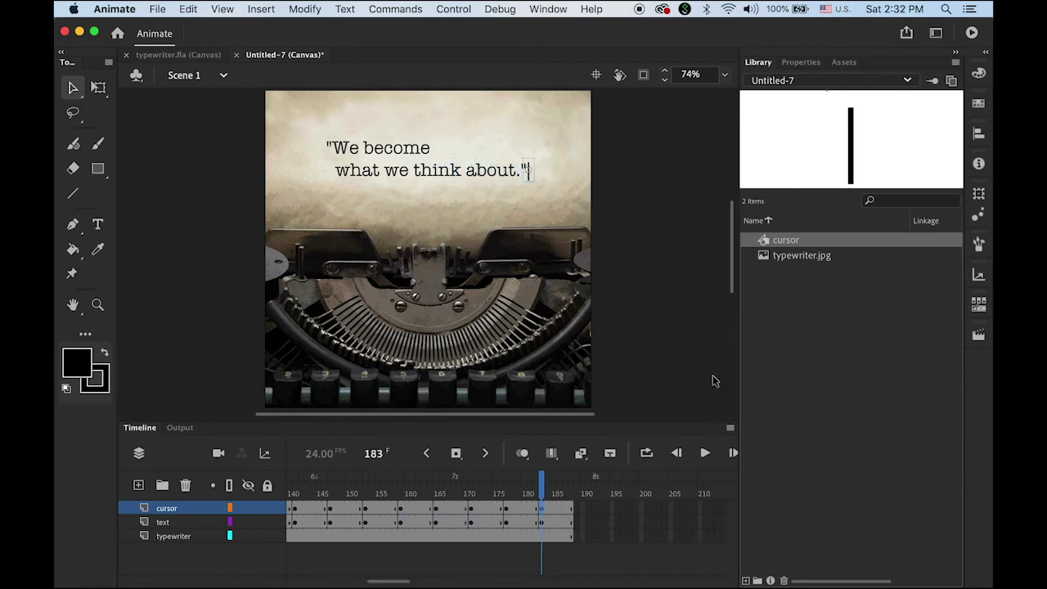
Rewind to frame 1, play the animation, then launch a browser test.
click(537, 489)
drag(393, 488, 119, 478)
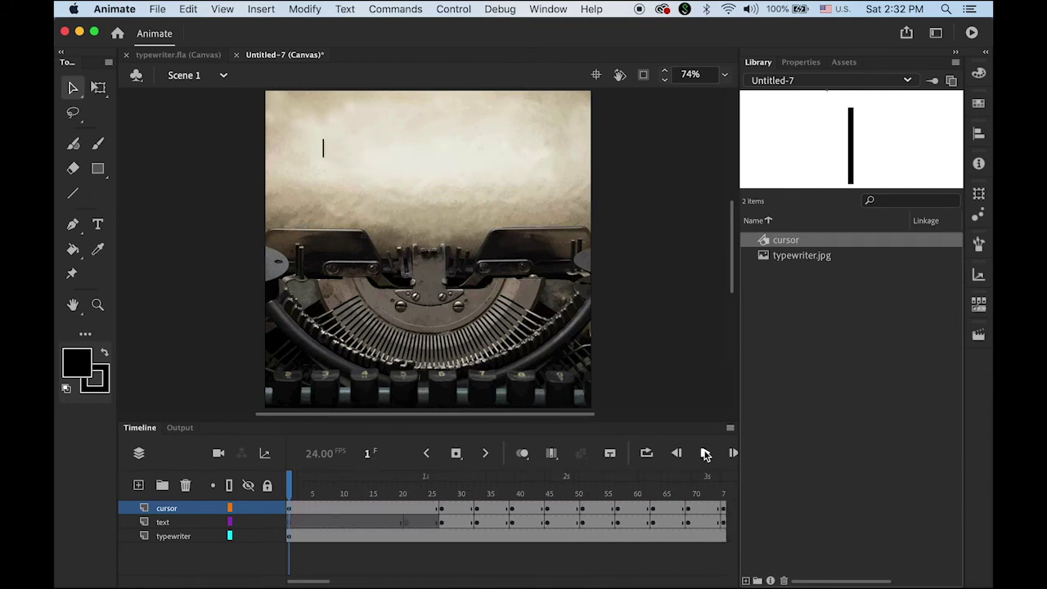
click(705, 452)
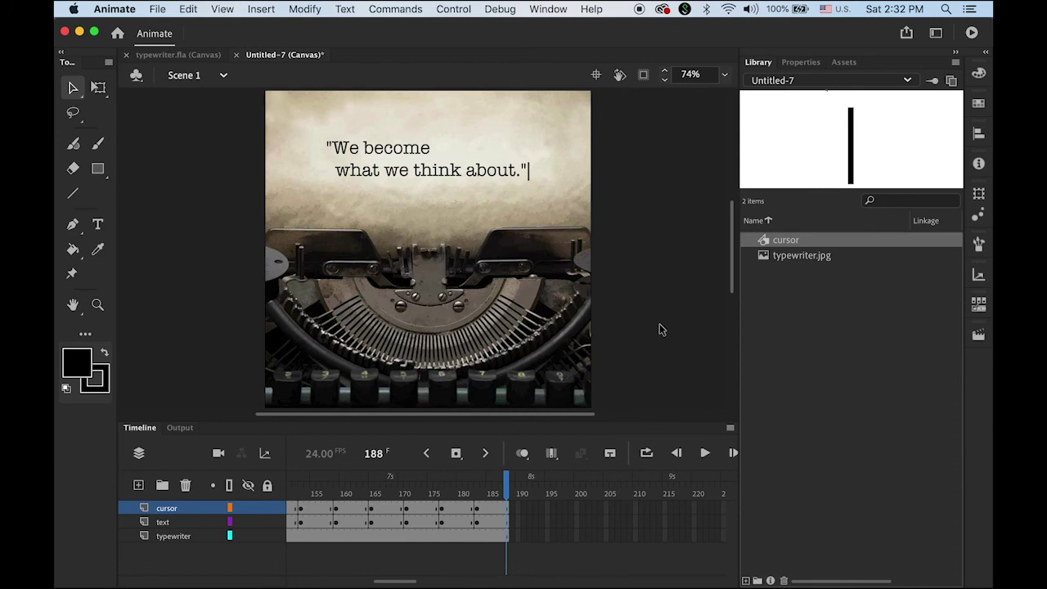
key(super+Return)
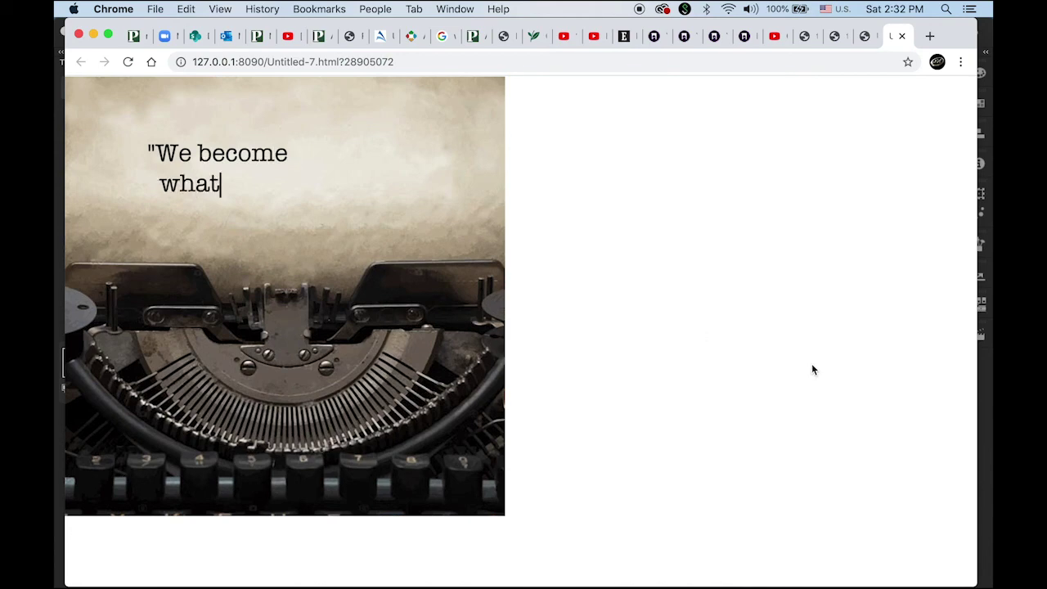
Back in Animate, extend all three layers to frame 264 to hold the finished quote.
click(986, 444)
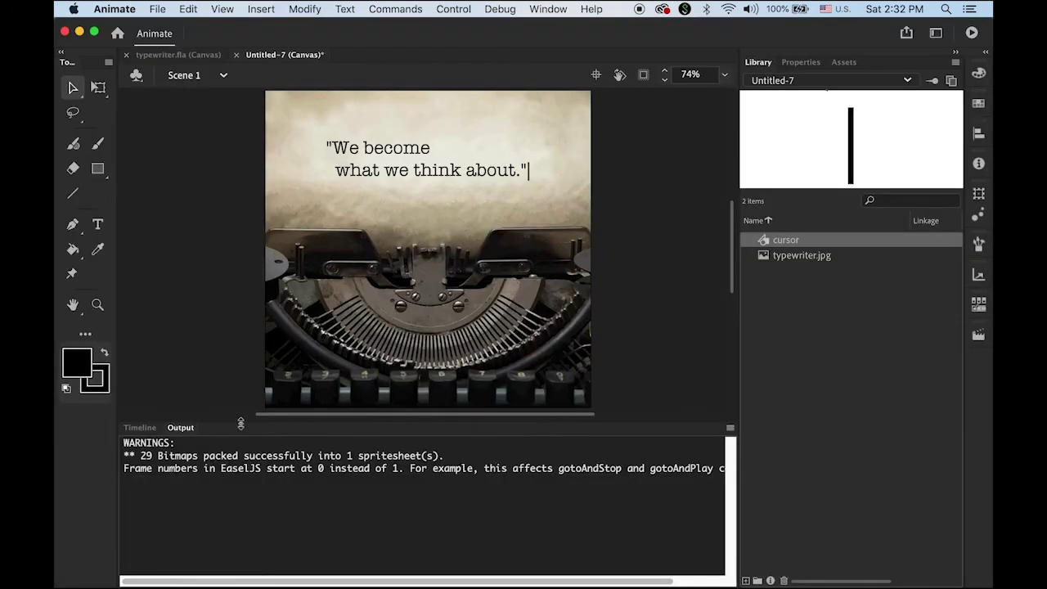
click(140, 427)
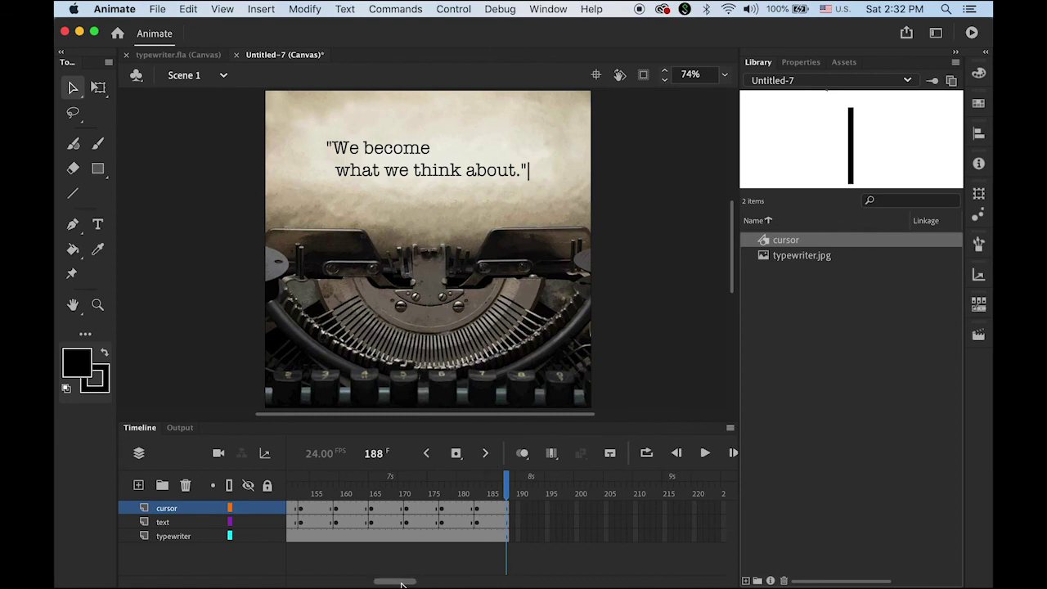
drag(401, 583, 430, 584)
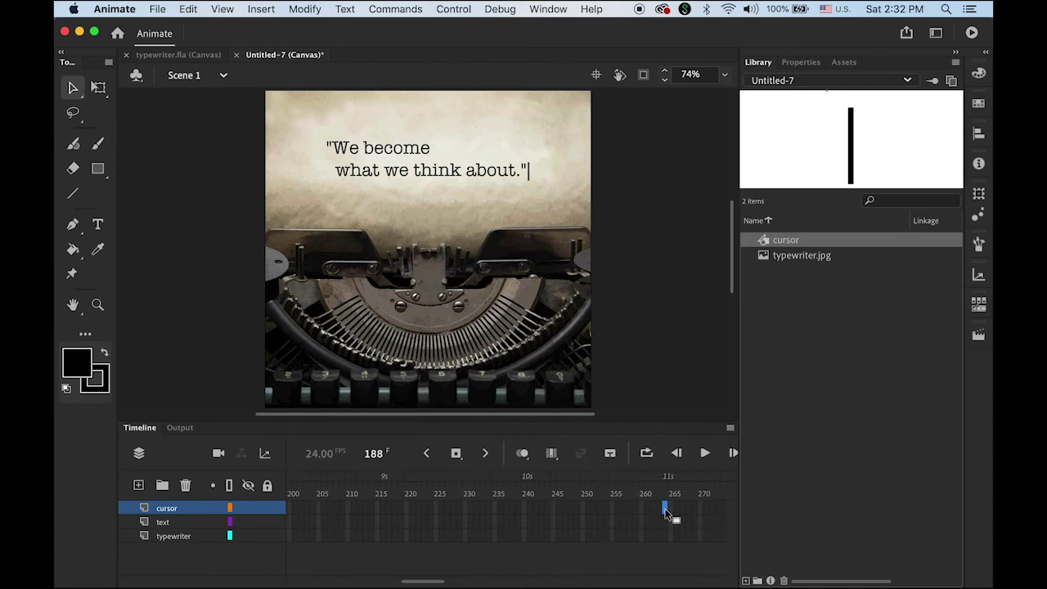
click(665, 539)
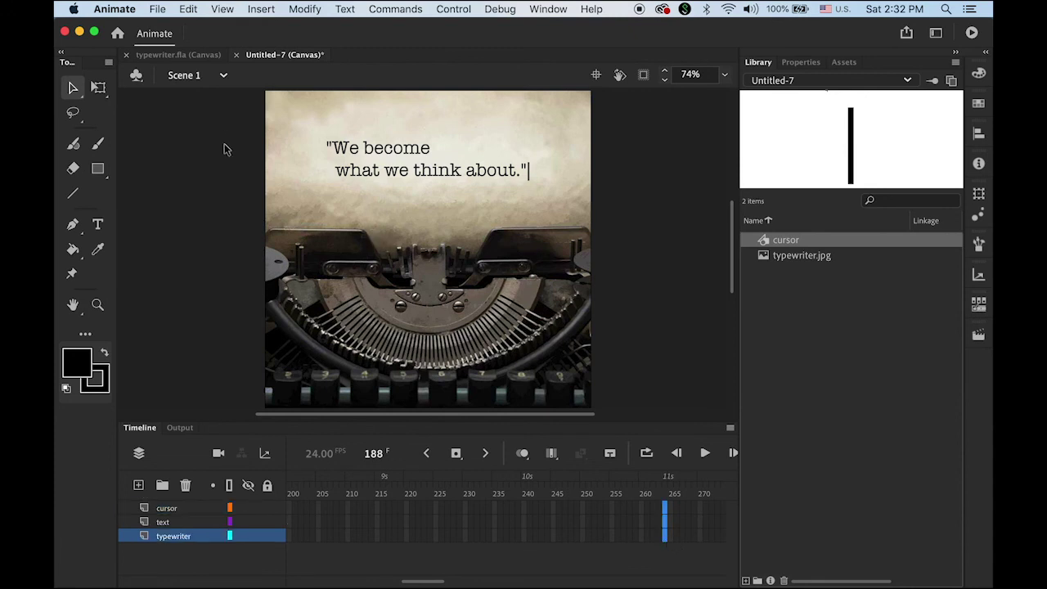
click(452, 454)
Test the movie again in Chrome to watch the held ending.
key(super+Return)
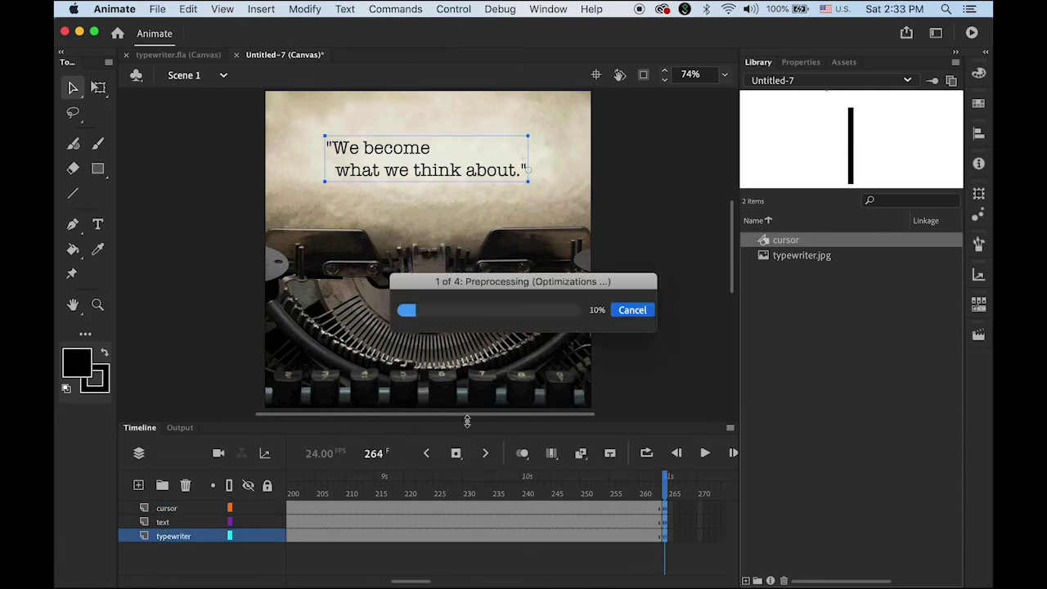